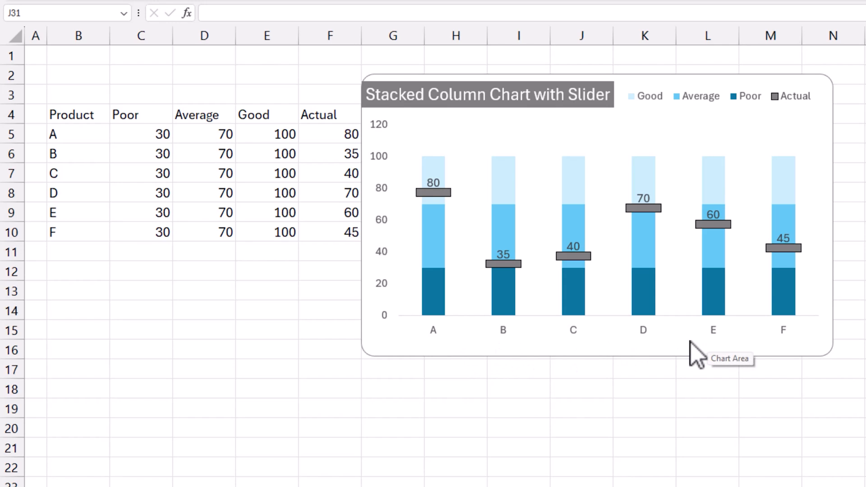
Step: Review the finished slider column chart and the source table's Product, rating-band and Actual columns
{"action": "mouse_move", "coordinate": [429, 316]}
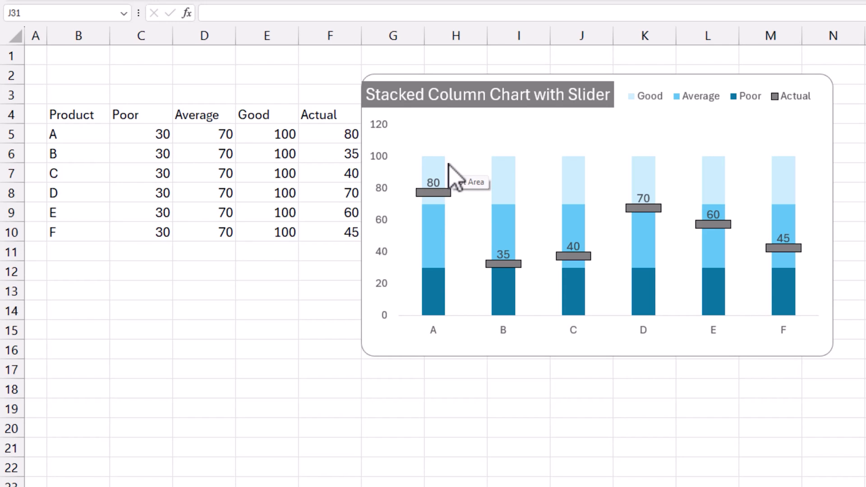
{"action": "mouse_move", "coordinate": [441, 273]}
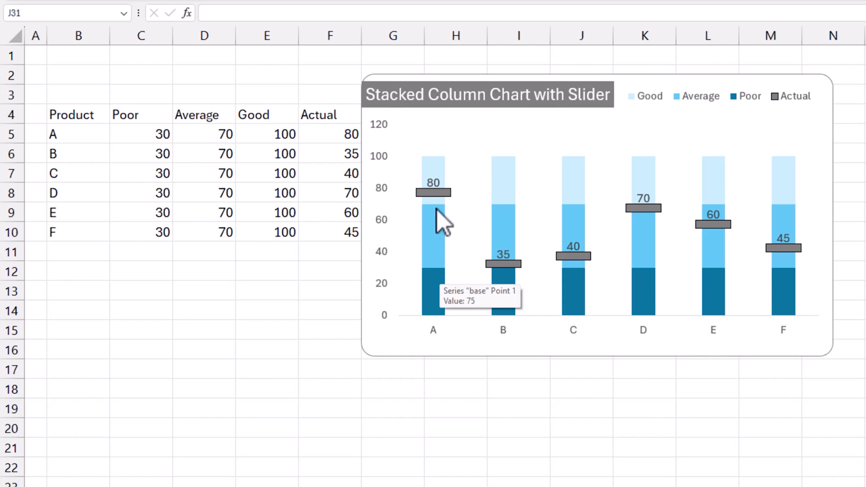
{"action": "mouse_move", "coordinate": [442, 166]}
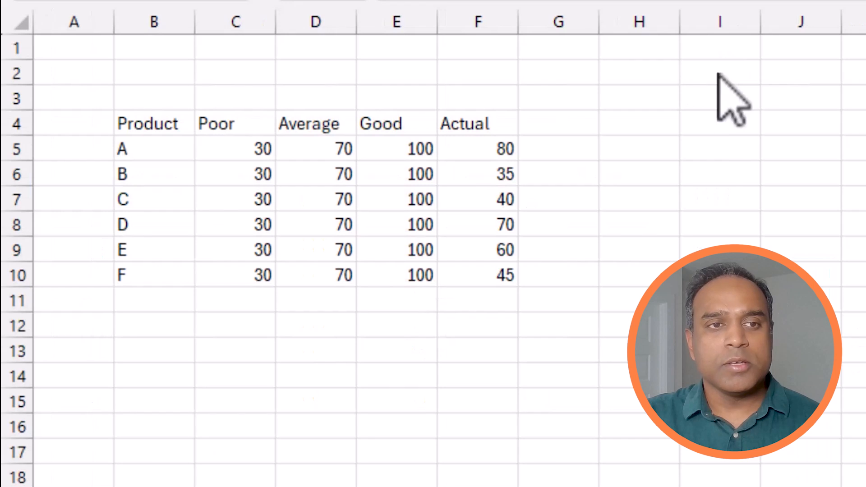
{"action": "left_click", "coordinate": [383, 202]}
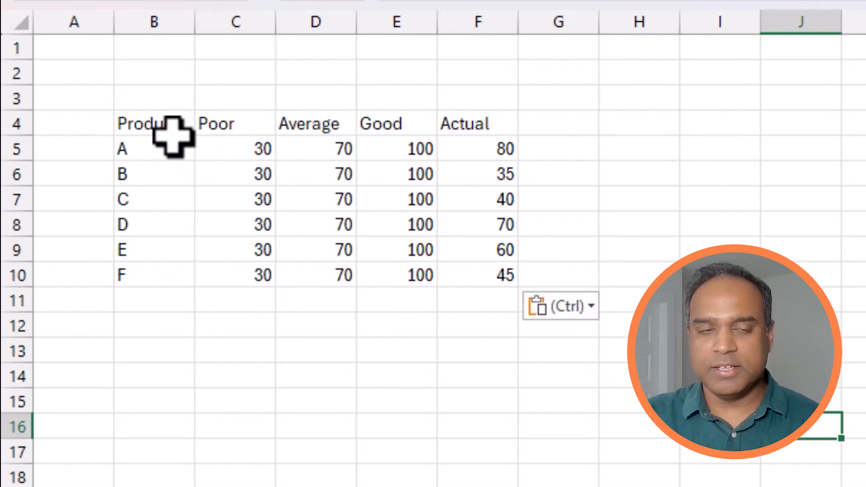
{"action": "left_click_drag", "start_coordinate": [136, 129], "coordinate": [153, 271]}
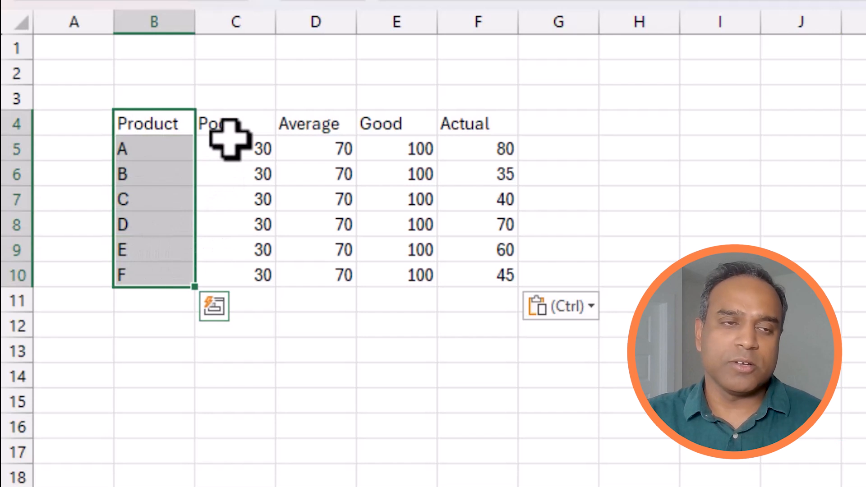
{"action": "left_click_drag", "start_coordinate": [238, 116], "coordinate": [391, 280]}
{"action": "left_click_drag", "start_coordinate": [492, 120], "coordinate": [496, 276]}
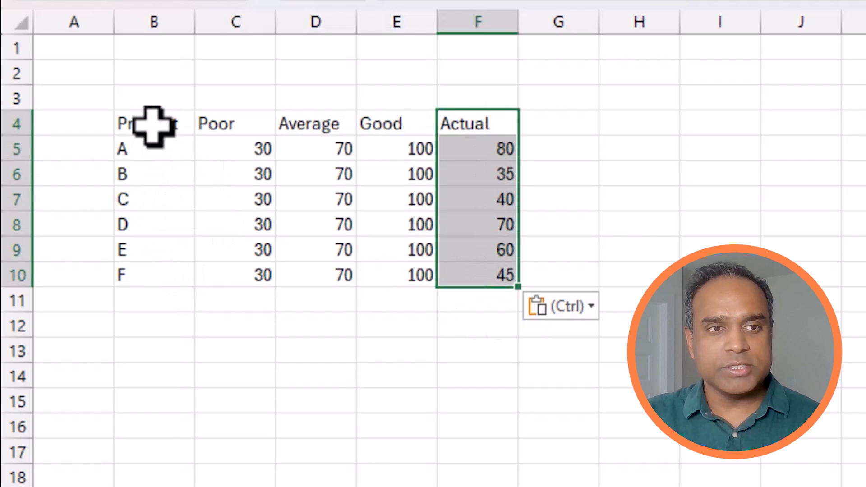
Step: Insert a 2-D clustered column chart from the Product, Poor, Average and Good data (B4:E10) and place it beside the table
{"action": "left_click_drag", "start_coordinate": [153, 129], "coordinate": [404, 270]}
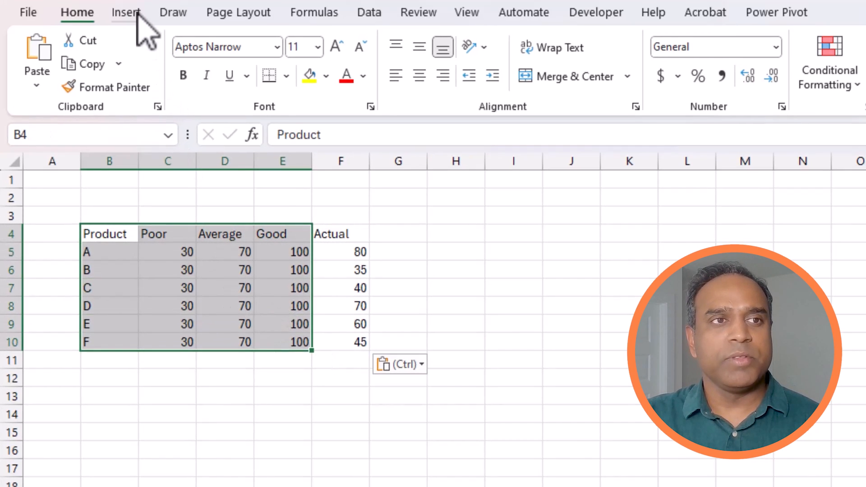
{"action": "left_click", "coordinate": [129, 12]}
{"action": "left_click", "coordinate": [579, 41]}
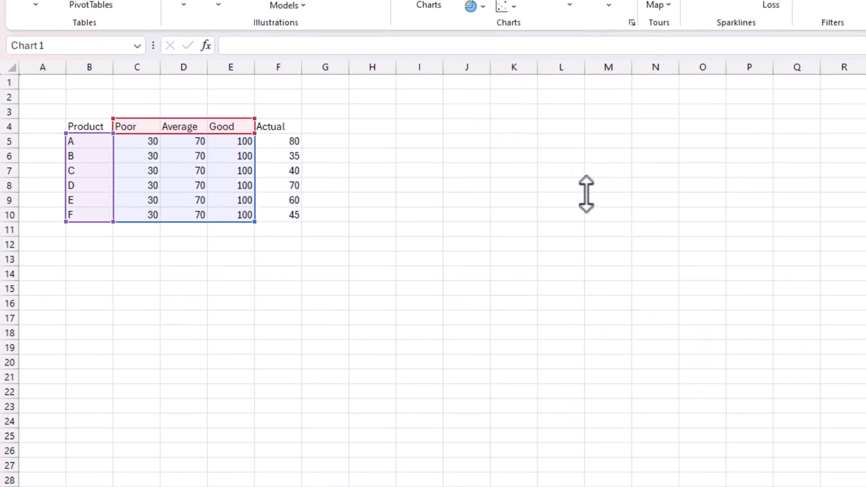
{"action": "left_click", "coordinate": [599, 120]}
{"action": "left_click_drag", "start_coordinate": [515, 177], "coordinate": [399, 72]}
Step: Set the series overlap of the chart's columns to 100%
{"action": "right_click", "coordinate": [406, 141]}
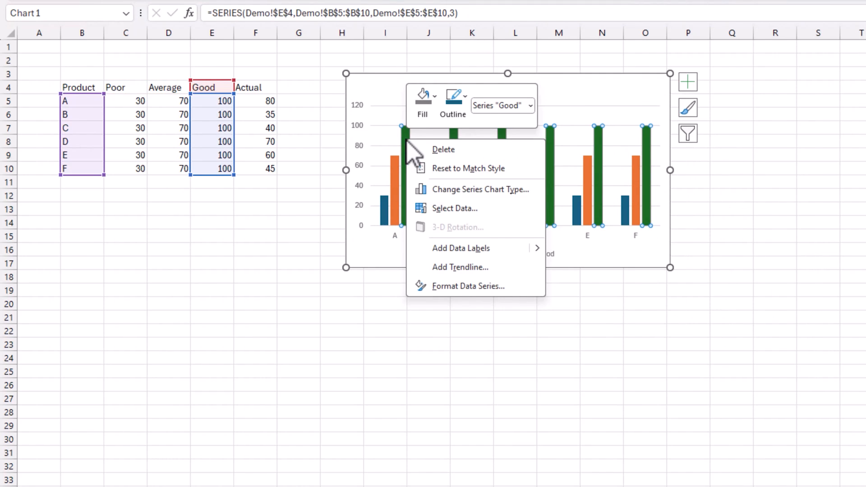
{"action": "left_click", "coordinate": [484, 286]}
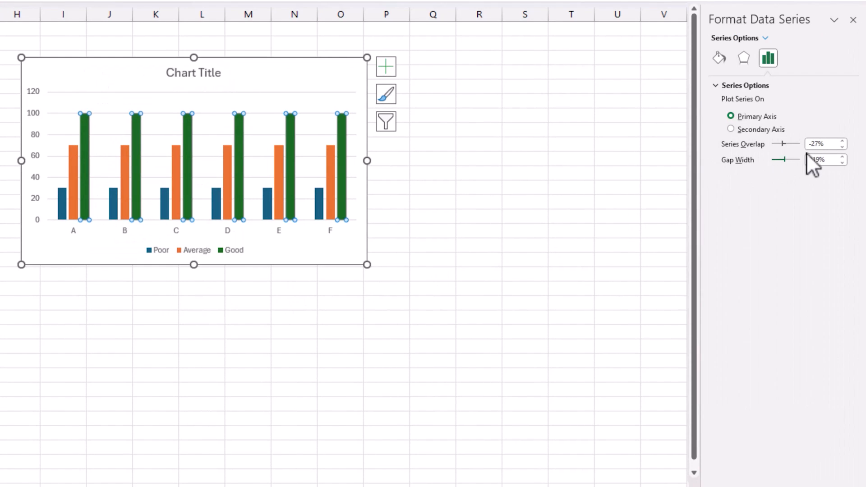
{"action": "left_click", "coordinate": [806, 145]}
{"action": "type", "text": "100"}
{"action": "key", "text": "Return"}
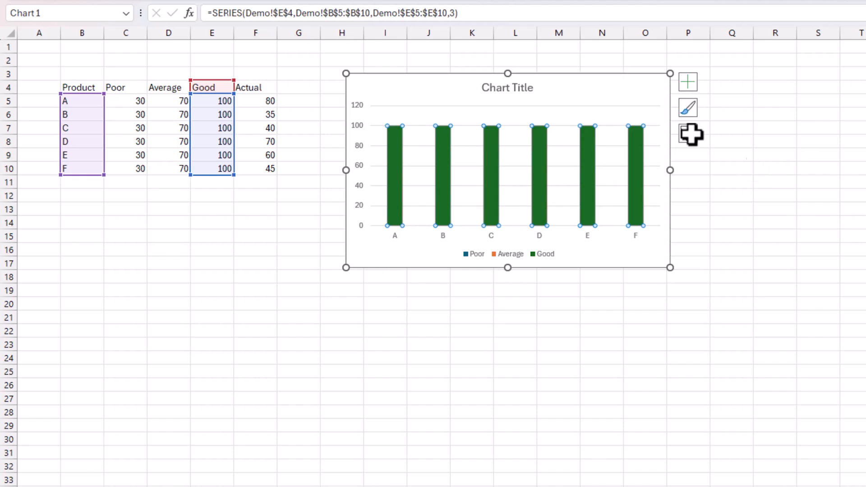
Step: Reorder the chart's data series to Good, Average, Poor so the shorter columns are drawn in front of the taller ones
{"action": "mouse_move", "coordinate": [398, 153]}
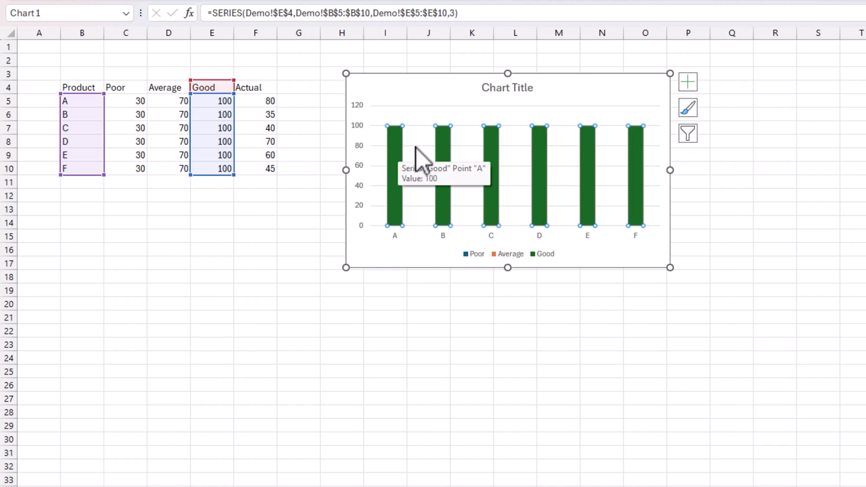
{"action": "right_click", "coordinate": [418, 149]}
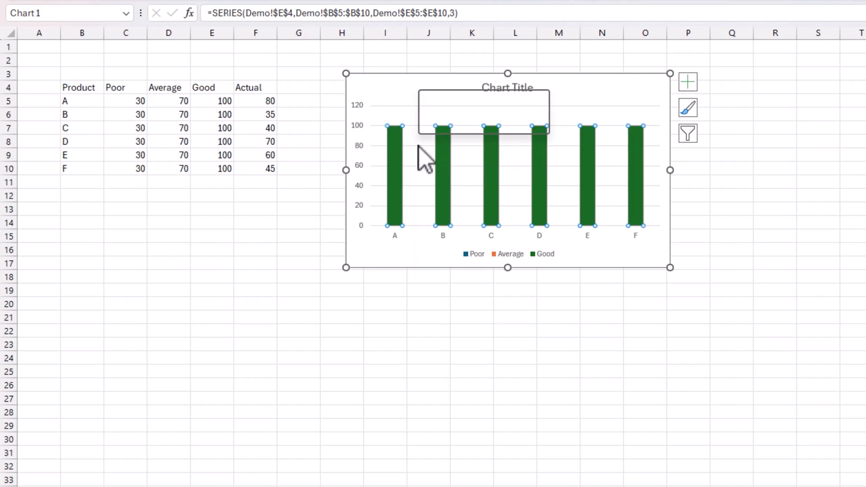
{"action": "left_click", "coordinate": [474, 229]}
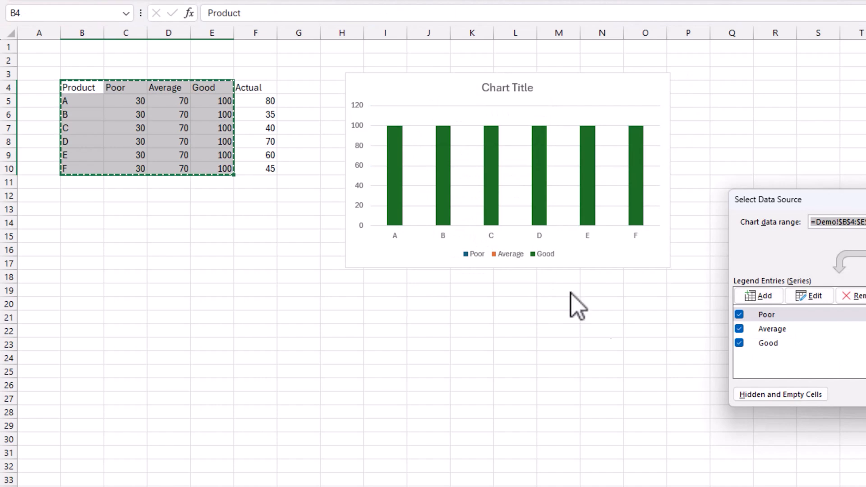
{"action": "left_click_drag", "start_coordinate": [823, 196], "coordinate": [538, 191]}
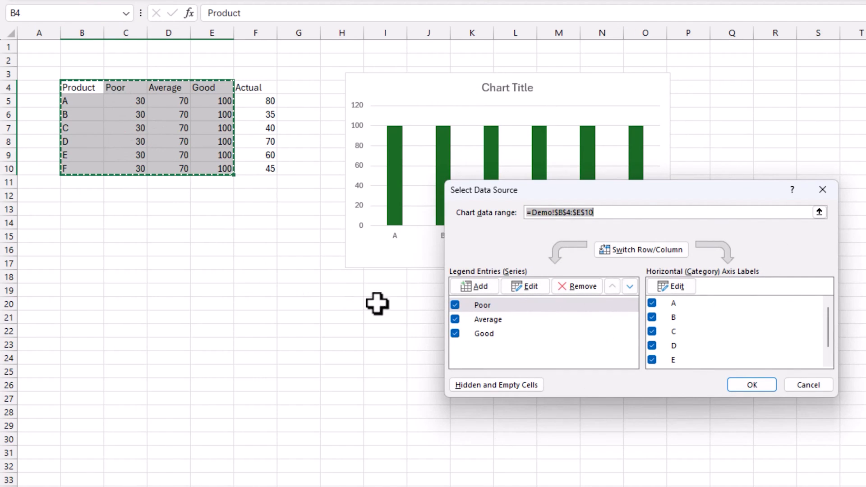
{"action": "left_click", "coordinate": [505, 305]}
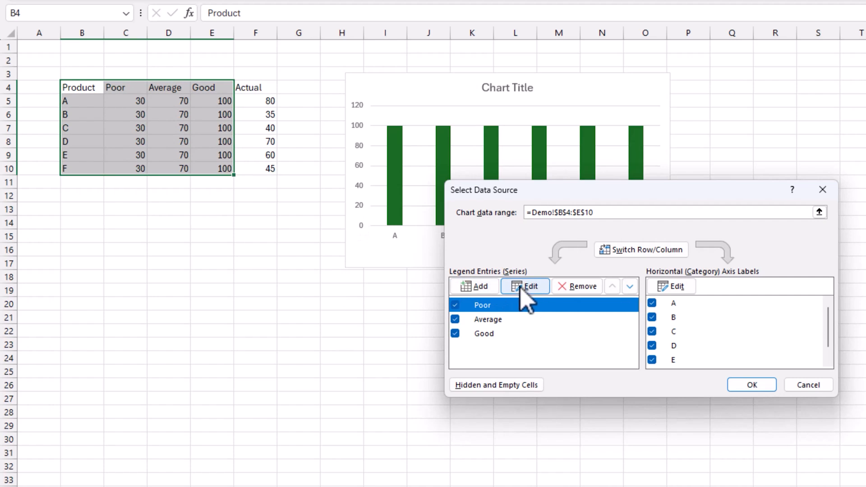
{"action": "left_click", "coordinate": [628, 288]}
{"action": "left_click", "coordinate": [629, 288]}
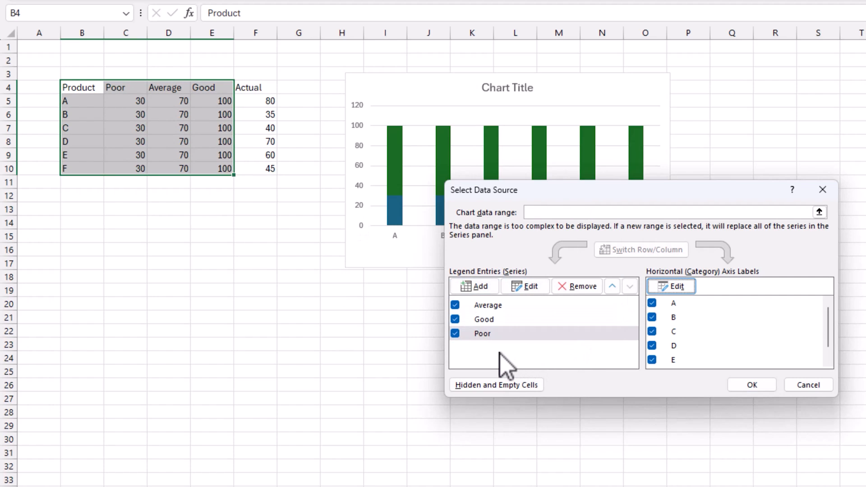
{"action": "left_click", "coordinate": [487, 319]}
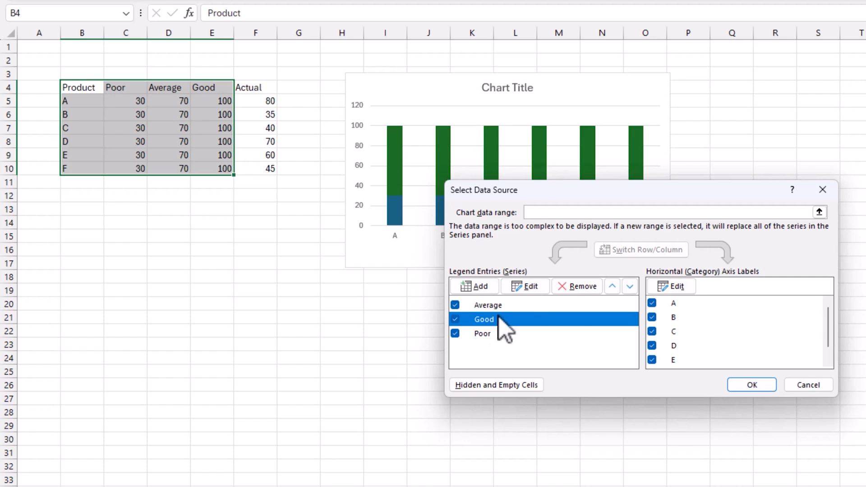
{"action": "left_click", "coordinate": [612, 287]}
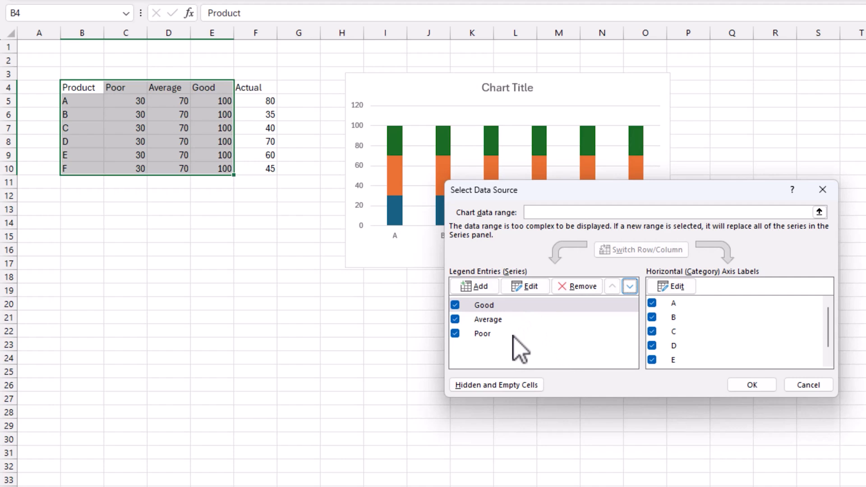
{"action": "left_click", "coordinate": [752, 386]}
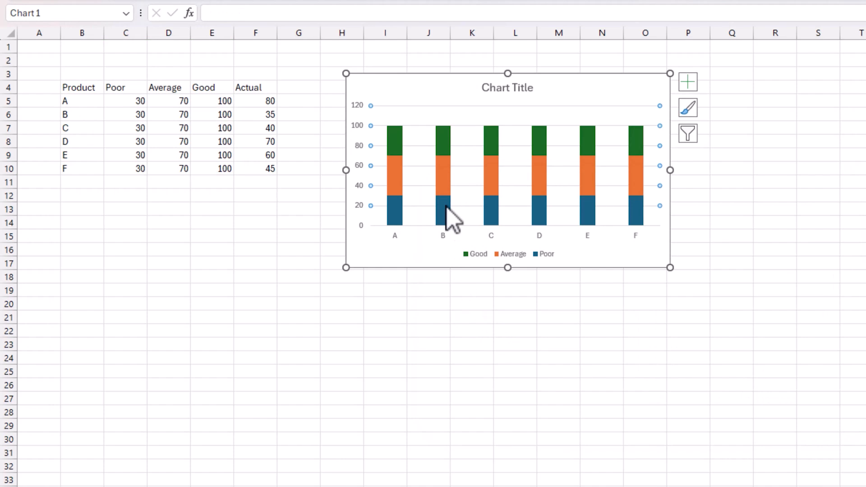
Step: Give the Poor series a solid dark blue fill from the theme colors
{"action": "left_click", "coordinate": [396, 209]}
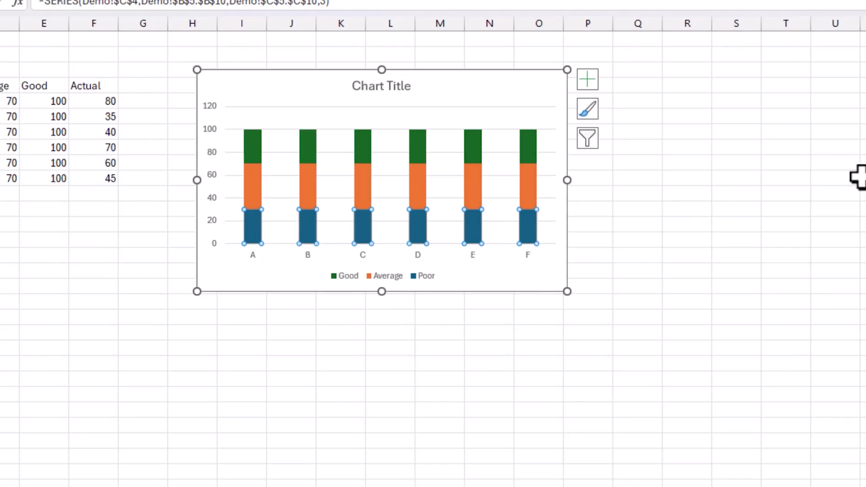
{"action": "key", "text": "ctrl+1"}
{"action": "left_click", "coordinate": [763, 39]}
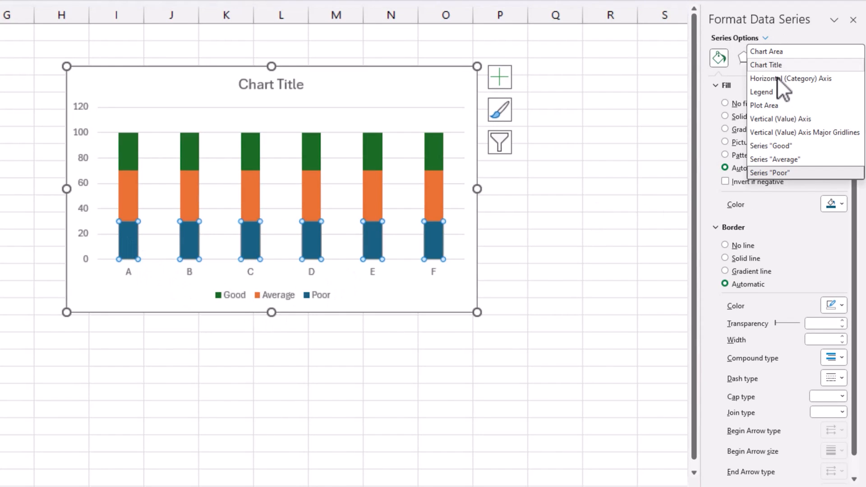
{"action": "left_click", "coordinate": [766, 173]}
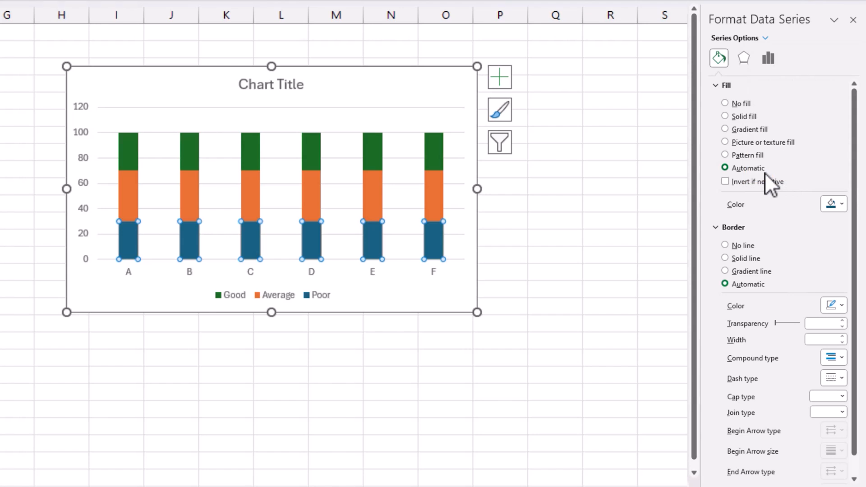
{"action": "left_click", "coordinate": [749, 117]}
{"action": "left_click", "coordinate": [841, 204]}
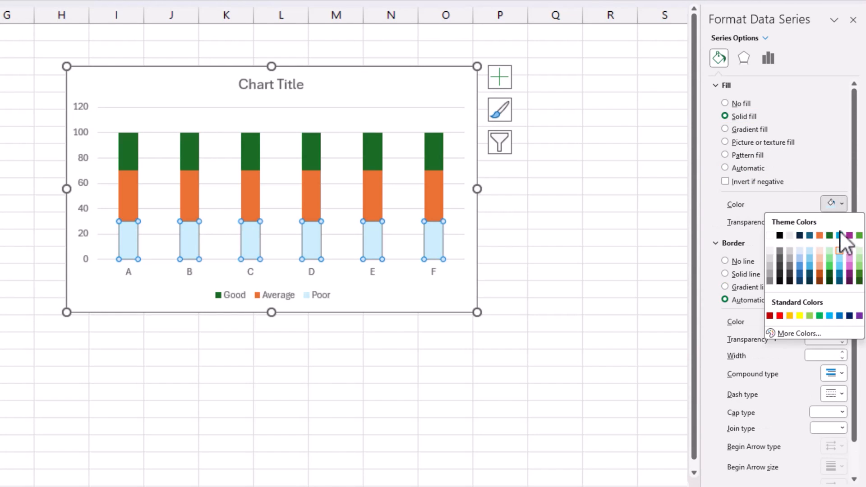
{"action": "left_click", "coordinate": [843, 272]}
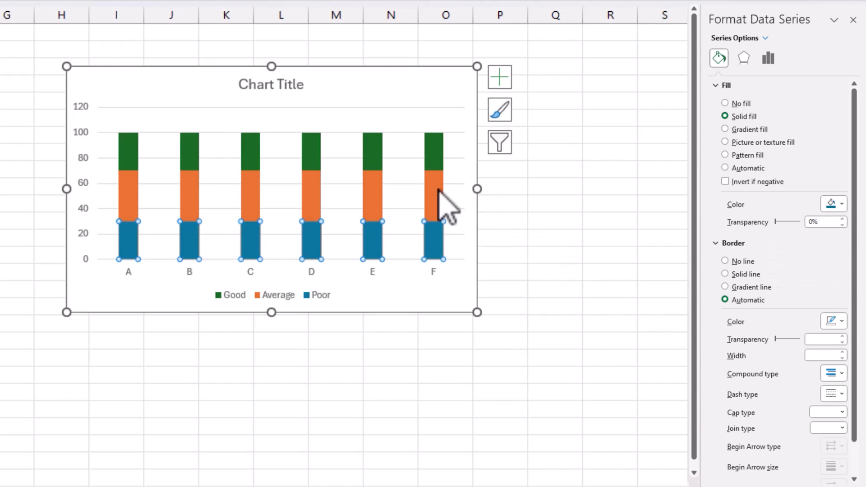
Step: Give the Average series a solid medium light blue fill from the same theme color family
{"action": "left_click", "coordinate": [765, 36]}
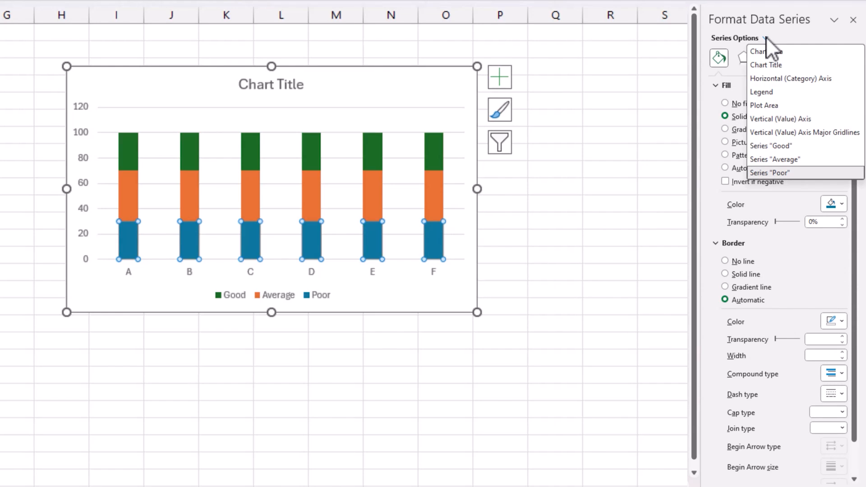
{"action": "left_click", "coordinate": [792, 158]}
{"action": "left_click", "coordinate": [736, 117]}
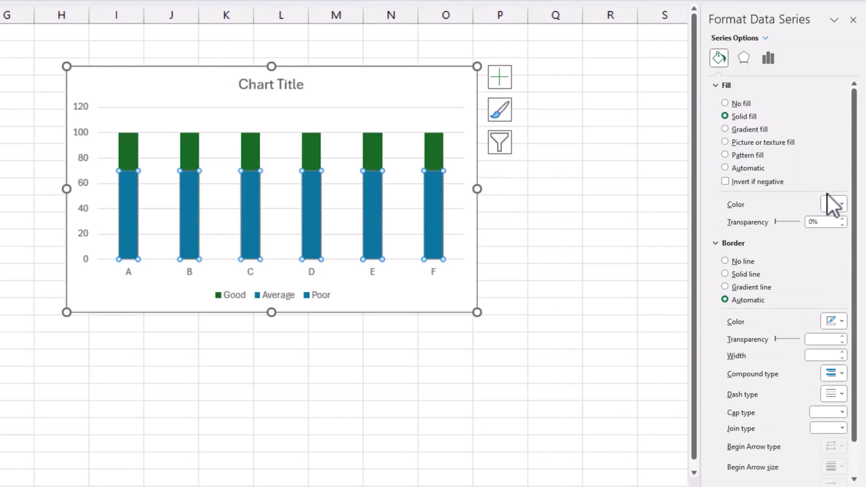
{"action": "left_click", "coordinate": [834, 204]}
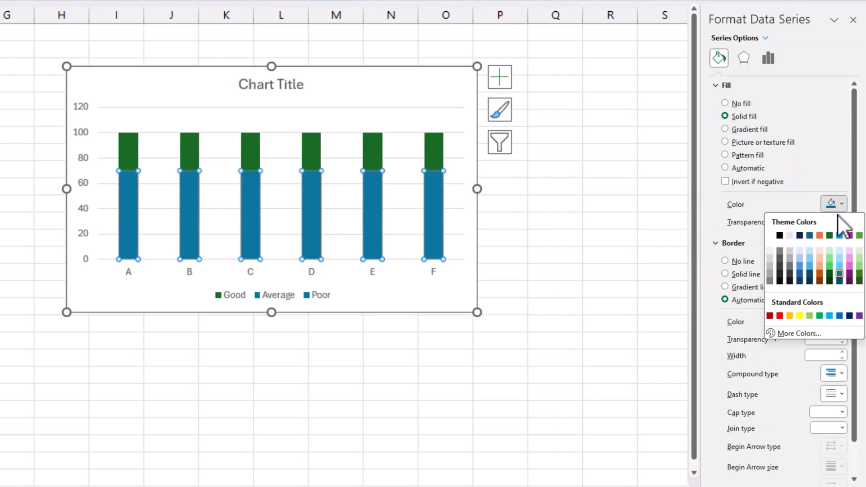
{"action": "left_click", "coordinate": [840, 264]}
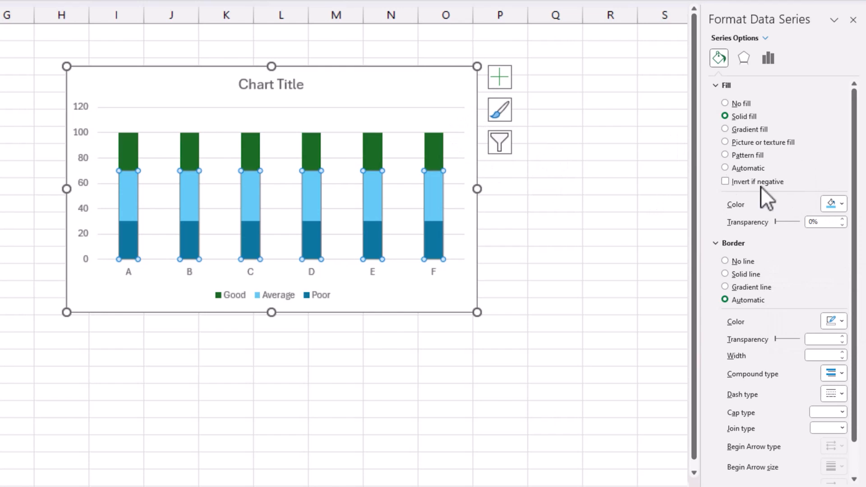
Step: Fill the Good series with the lightest blue shade of the same theme color and deselect the chart
{"action": "left_click", "coordinate": [765, 38]}
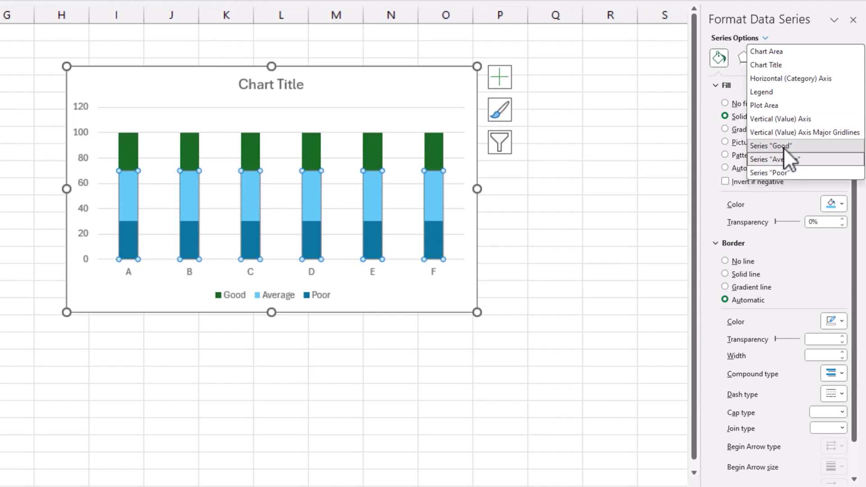
{"action": "left_click", "coordinate": [784, 146]}
{"action": "left_click", "coordinate": [834, 204]}
{"action": "left_click", "coordinate": [839, 249]}
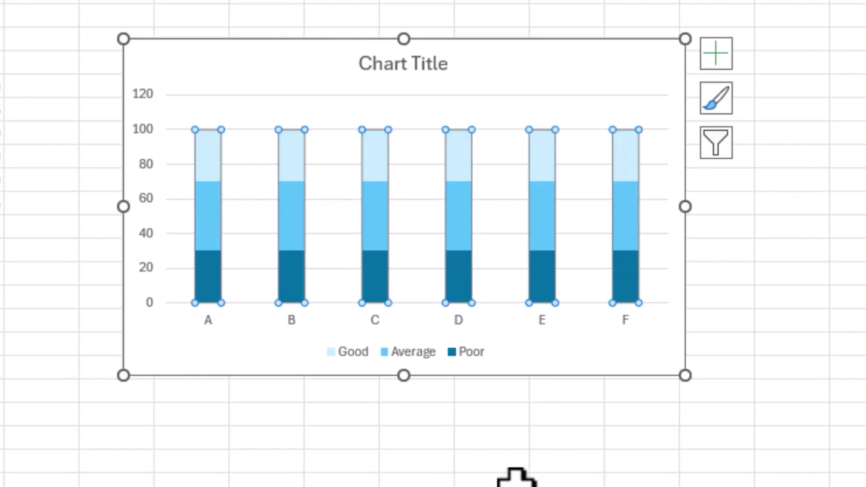
{"action": "left_click", "coordinate": [494, 460]}
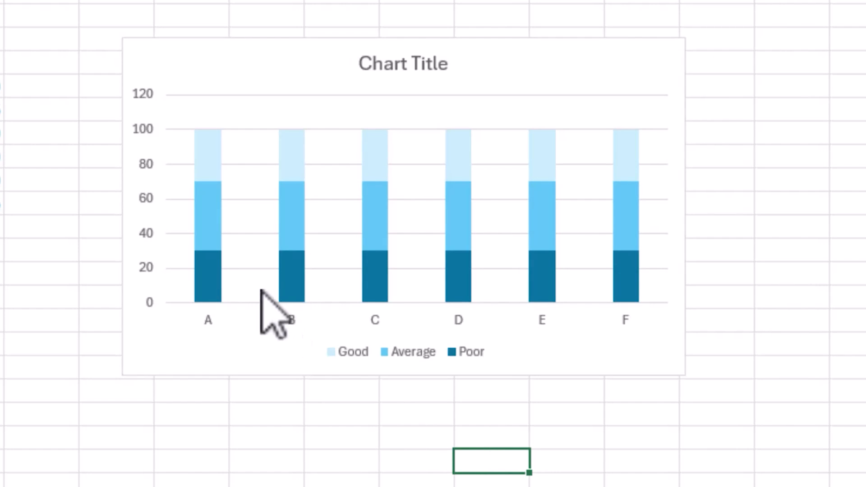
Step: Move the chart farther from the data table so its upper-left corner sits at about cell I4
{"action": "mouse_move", "coordinate": [224, 280]}
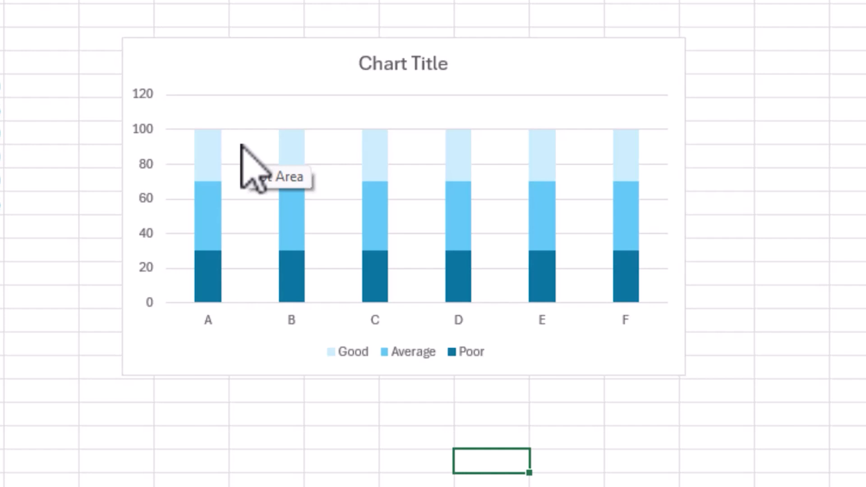
{"action": "left_click_drag", "start_coordinate": [251, 48], "coordinate": [273, 62]}
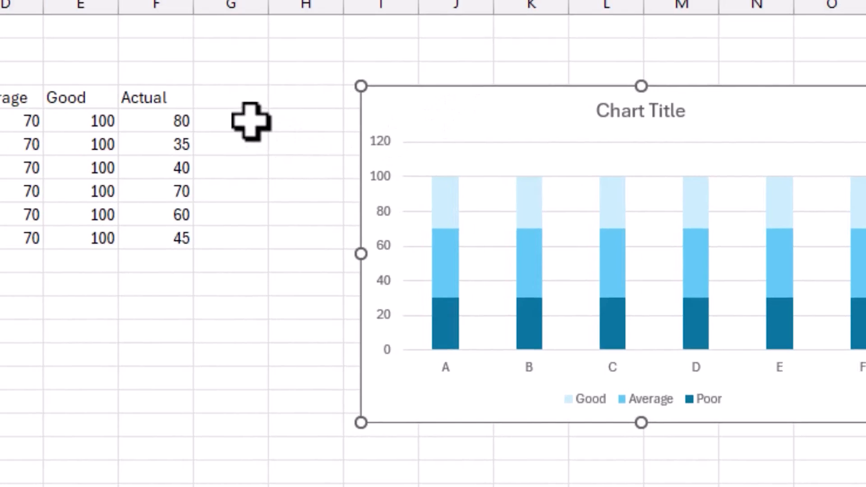
Step: Add the column heading Slider in cell G4, next to Actual
{"action": "left_click", "coordinate": [251, 120]}
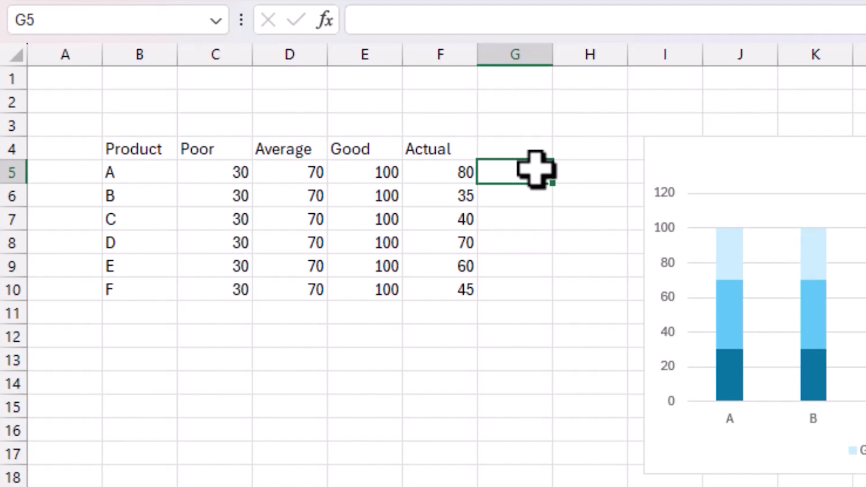
{"action": "key", "text": "Up"}
{"action": "type", "text": "Slider"}
{"action": "key", "text": "Return"}
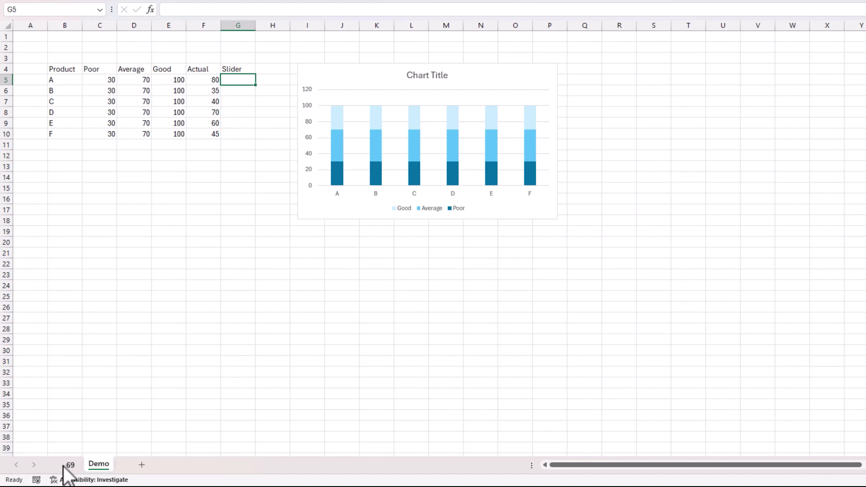
Step: Examine the slider markers on the finished example chart in sheet 69, and return to the Demo sheet
{"action": "left_click", "coordinate": [67, 465]}
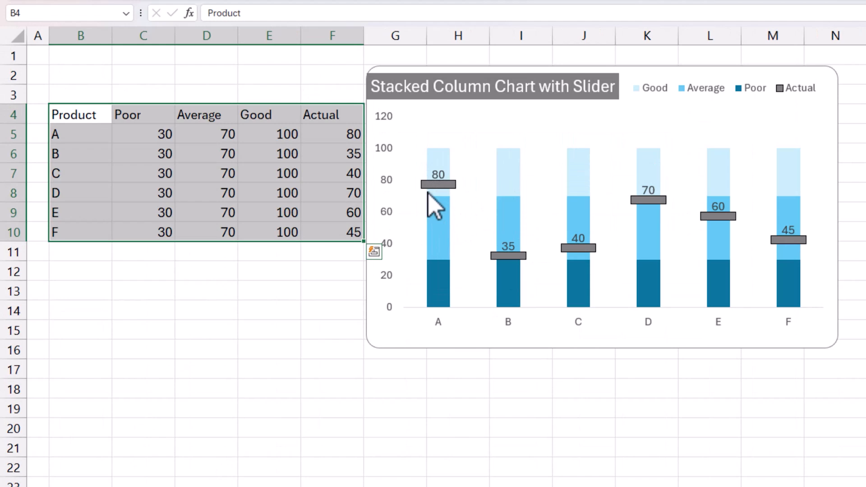
{"action": "mouse_move", "coordinate": [443, 193]}
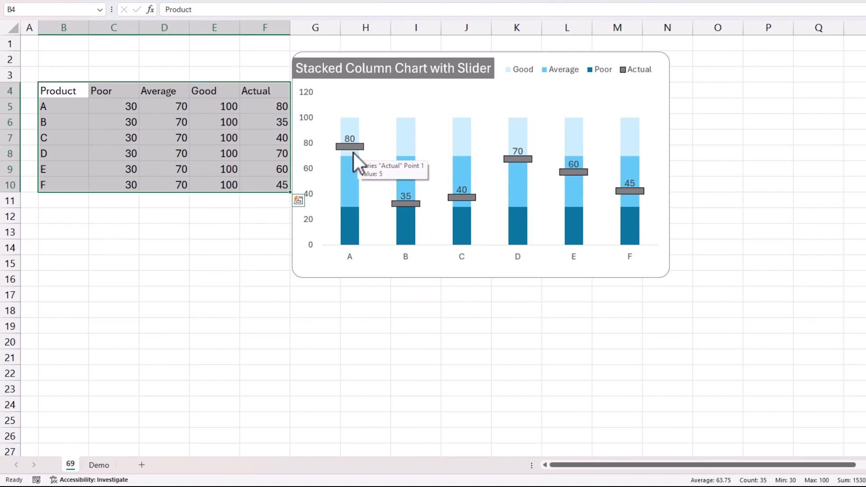
{"action": "left_click", "coordinate": [102, 465]}
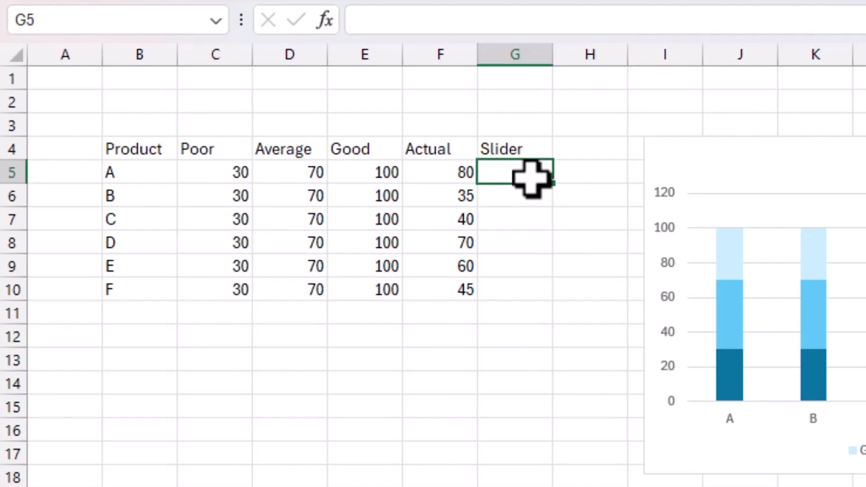
Step: Enter 5 as the Slider value in cell G5 and fill it down to G10
{"action": "type", "text": "5"}
{"action": "key", "text": "Return"}
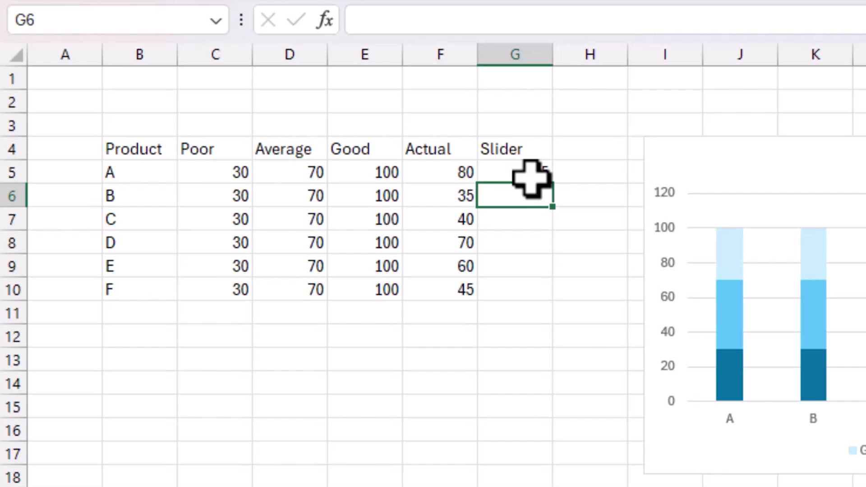
{"action": "left_click", "coordinate": [537, 177]}
{"action": "left_click_drag", "start_coordinate": [553, 183], "coordinate": [546, 313]}
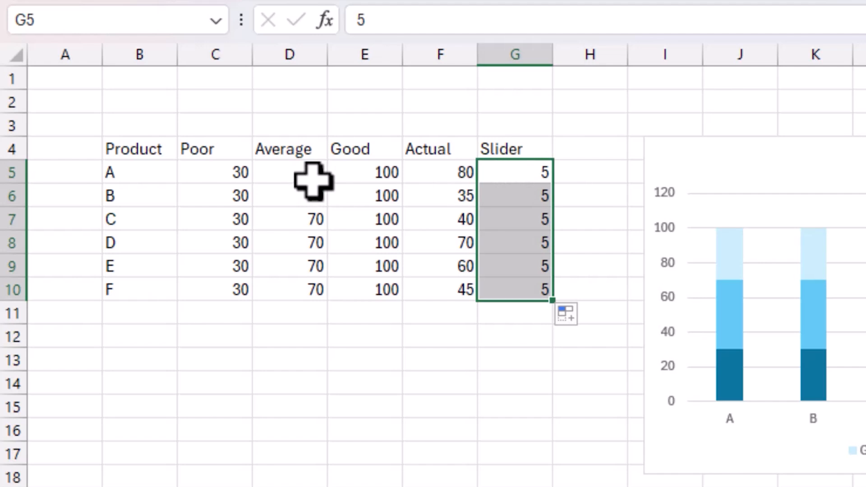
{"action": "left_click_drag", "start_coordinate": [361, 174], "coordinate": [381, 291]}
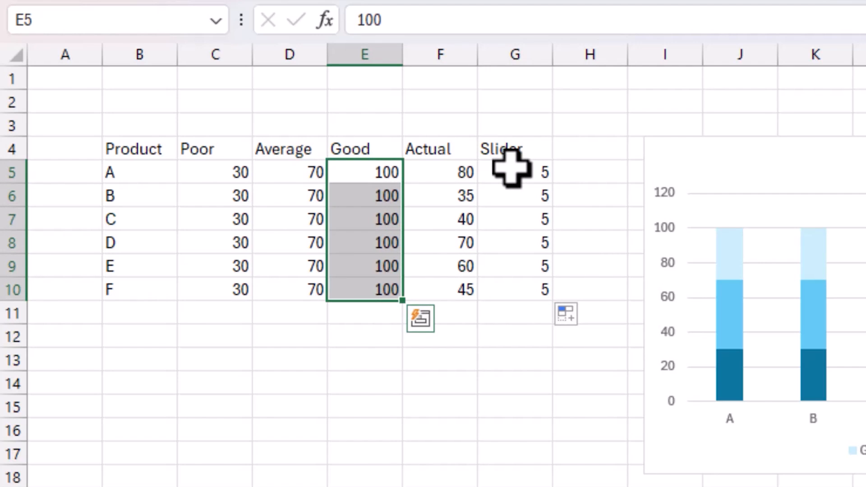
{"action": "left_click", "coordinate": [542, 174]}
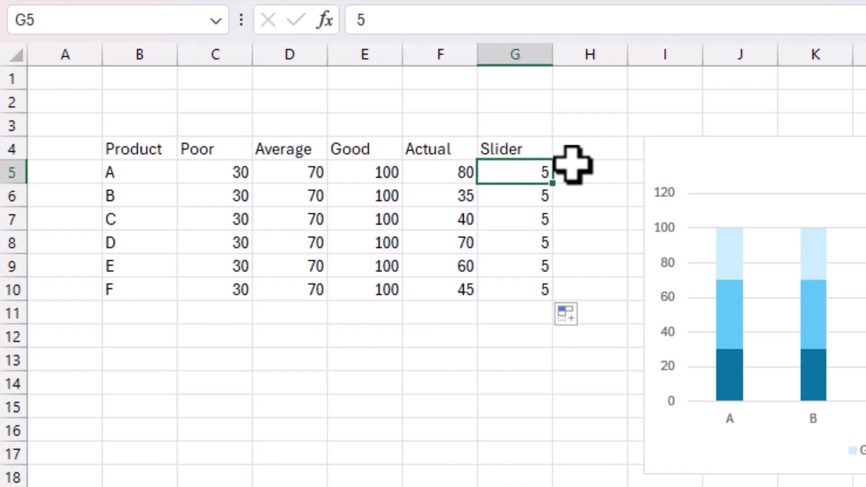
Step: Add the column heading Base in cell H4, next to Slider
{"action": "left_click", "coordinate": [597, 155]}
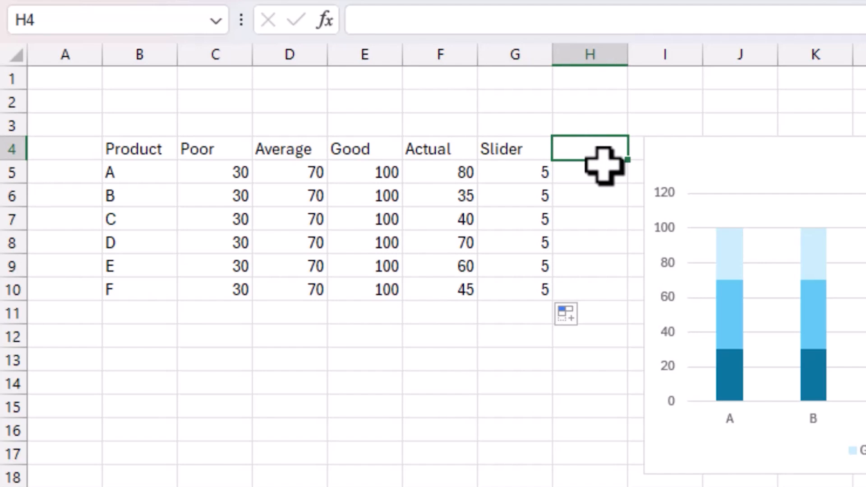
{"action": "type", "text": "Base"}
{"action": "key", "text": "Return"}
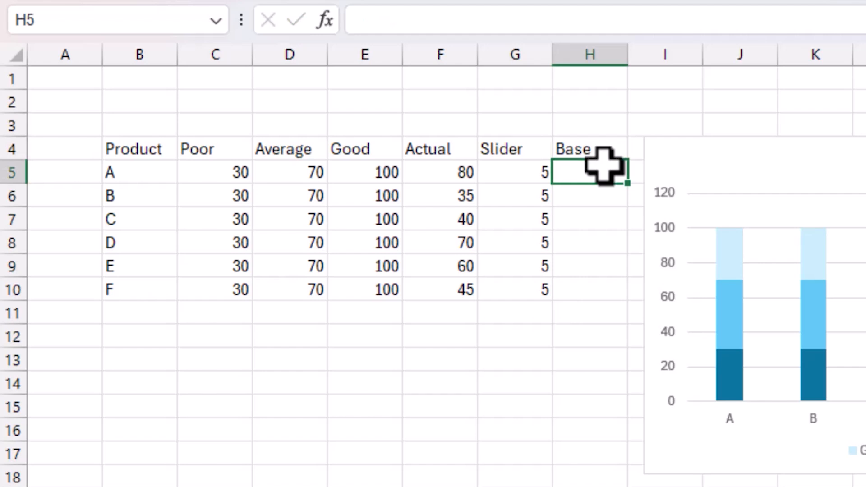
Step: Calculate Base as Actual minus Slider with =F5-G5 in cell H5, and fill the formula down to H10
{"action": "type", "text": "="}
{"action": "key", "text": "Left"}
{"action": "key", "text": "Left"}
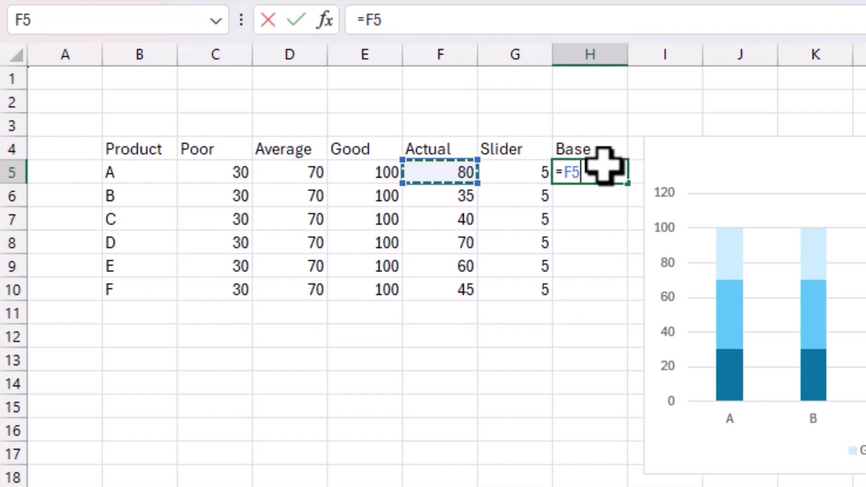
{"action": "type", "text": "-"}
{"action": "key", "text": "Left"}
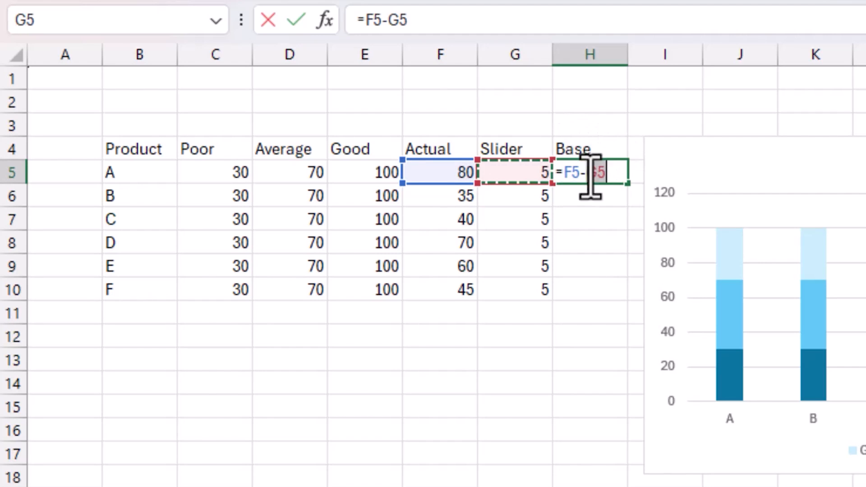
{"action": "key", "text": "Return"}
{"action": "left_click", "coordinate": [614, 177]}
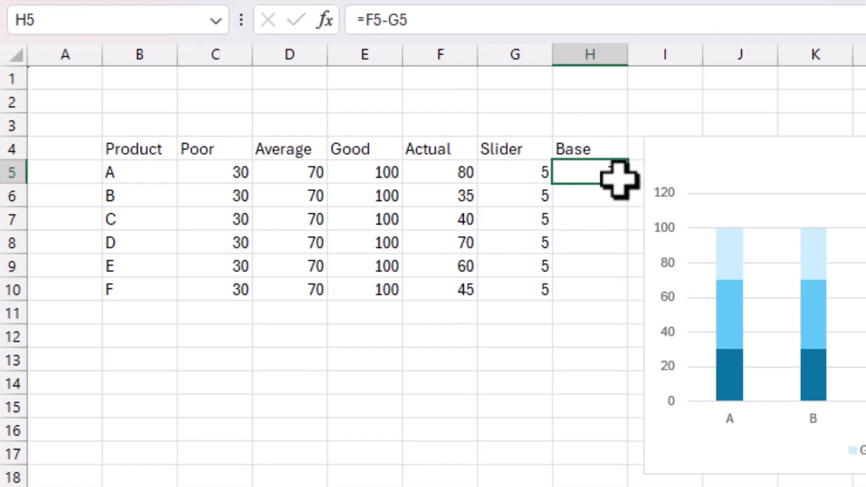
{"action": "left_click_drag", "start_coordinate": [626, 183], "coordinate": [628, 301]}
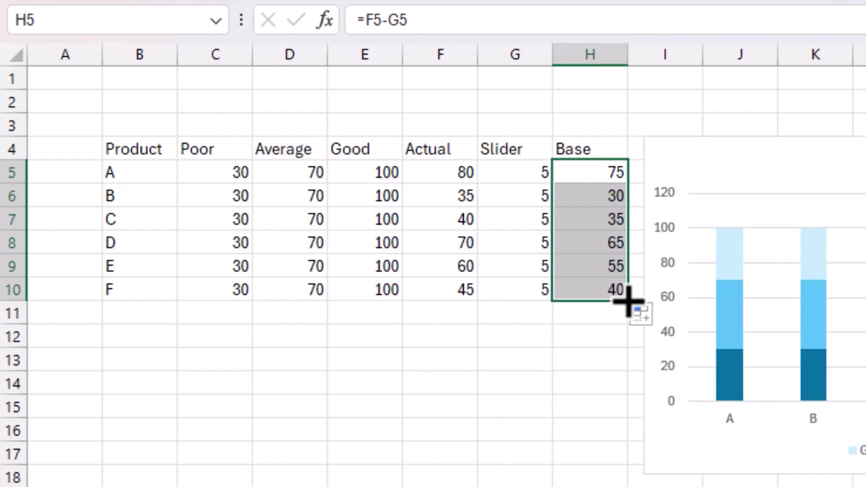
Step: Nudge the chart up by about one row and add a data series named from H4 with values H5:H10
{"action": "left_click_drag", "start_coordinate": [758, 147], "coordinate": [760, 129]}
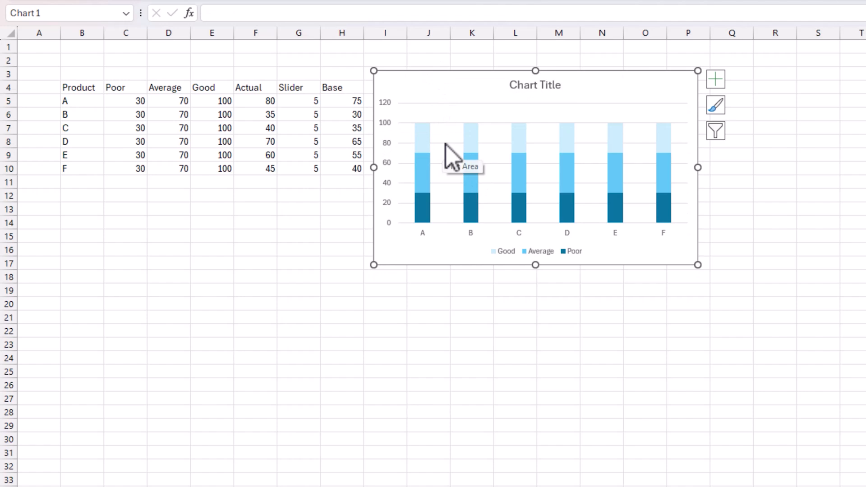
{"action": "right_click", "coordinate": [774, 245]}
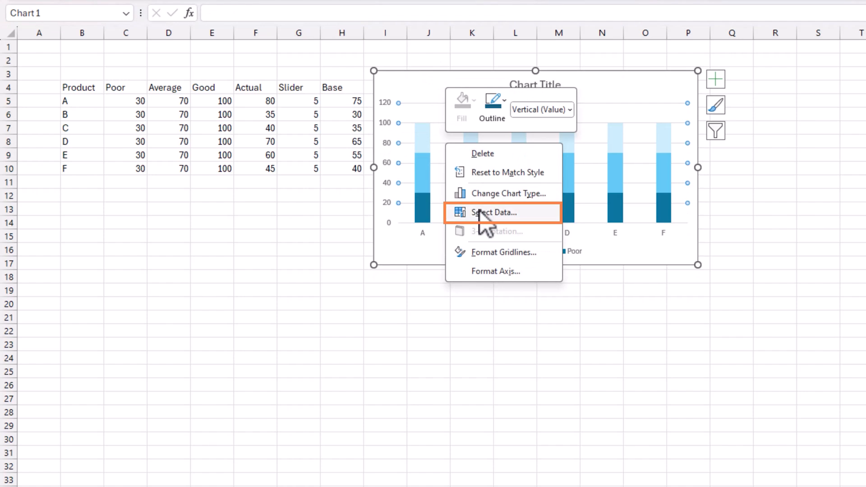
{"action": "left_click", "coordinate": [832, 365]}
{"action": "left_click", "coordinate": [493, 286]}
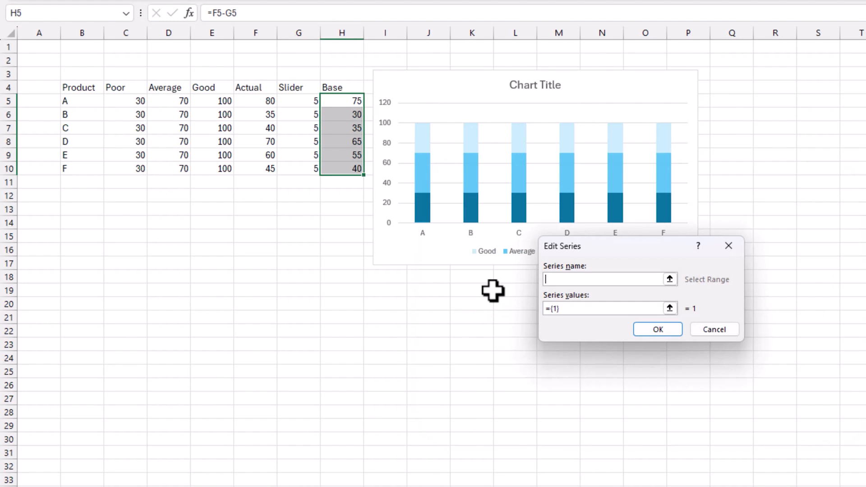
{"action": "left_click", "coordinate": [350, 89]}
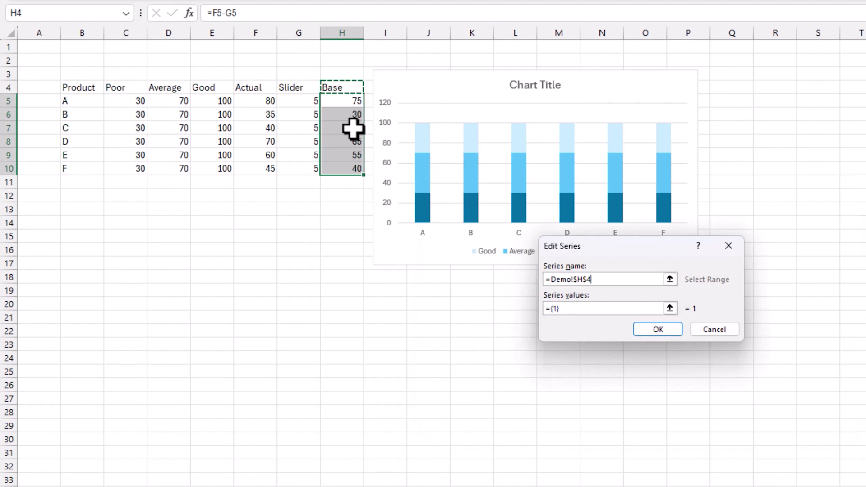
{"action": "left_click_drag", "start_coordinate": [574, 309], "coordinate": [545, 308]}
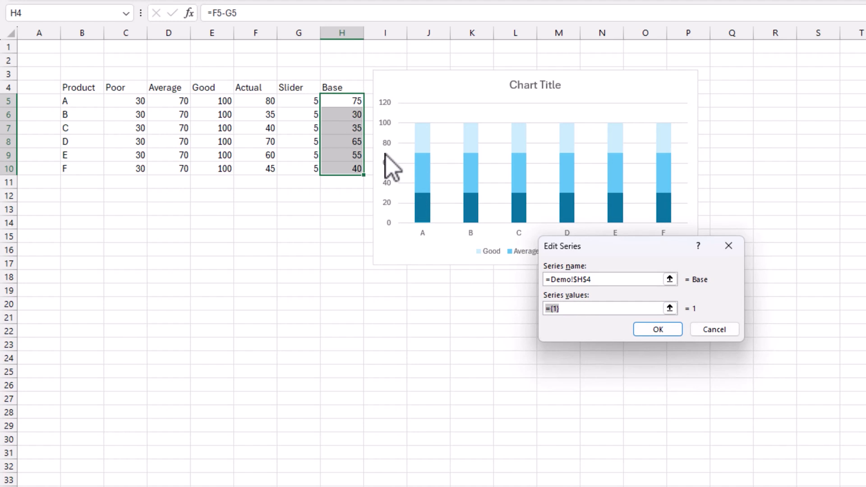
{"action": "key", "text": "BackSpace"}
{"action": "left_click_drag", "start_coordinate": [350, 100], "coordinate": [351, 170]}
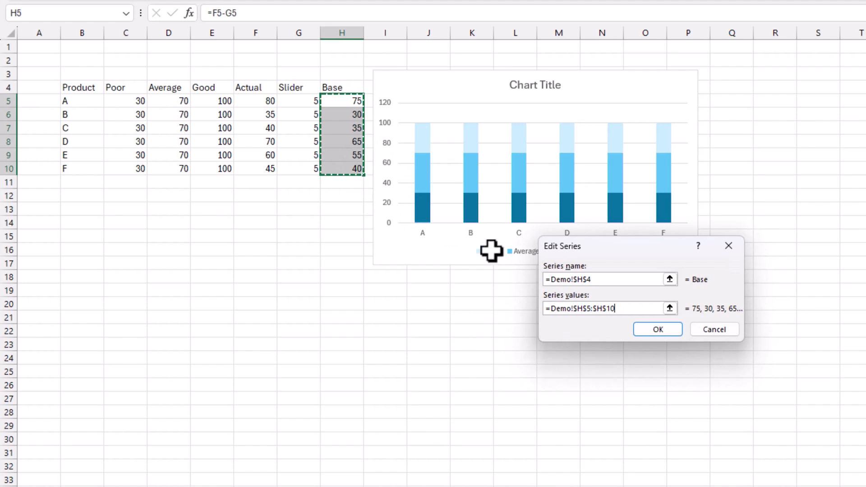
{"action": "key", "text": "Return"}
Step: Add another chart series named from G4 with values G5:G10 and accept the data source changes
{"action": "left_click", "coordinate": [506, 290]}
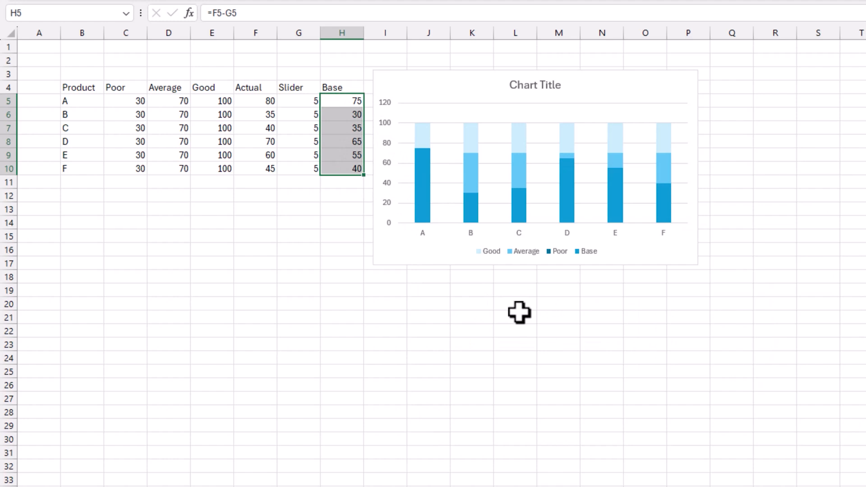
{"action": "left_click", "coordinate": [304, 90]}
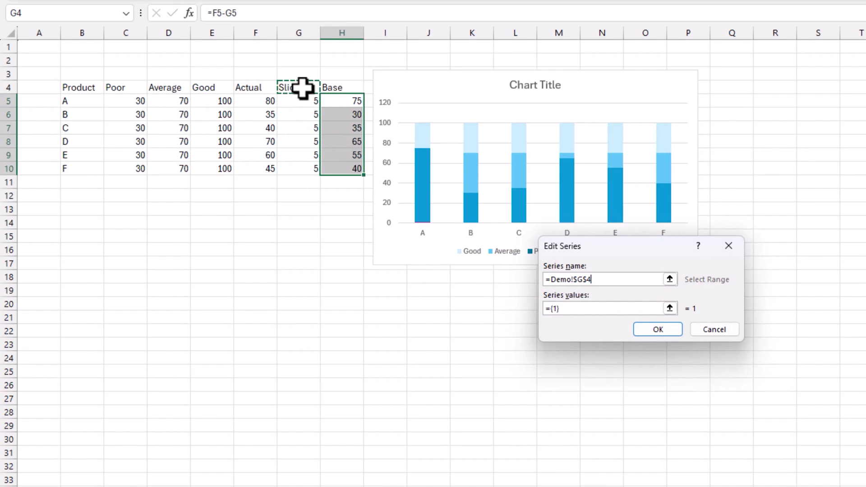
{"action": "key", "text": "Tab"}
{"action": "key", "text": "BackSpace"}
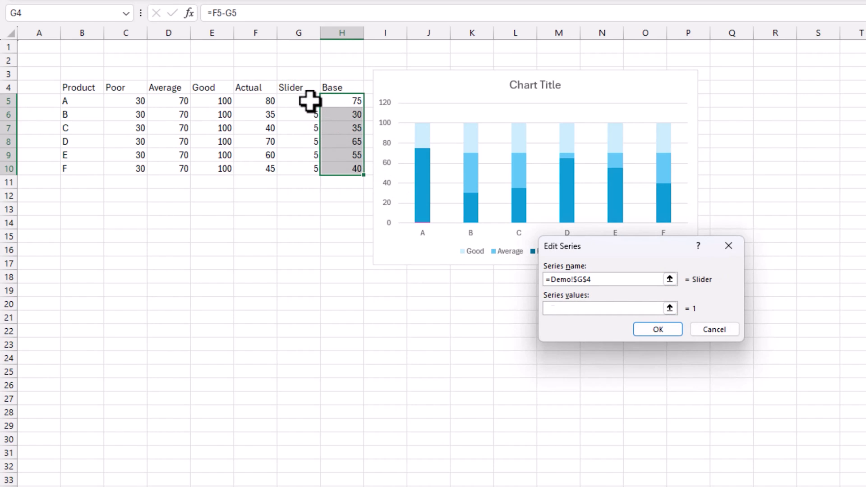
{"action": "left_click_drag", "start_coordinate": [309, 100], "coordinate": [314, 170]}
{"action": "left_click", "coordinate": [655, 329]}
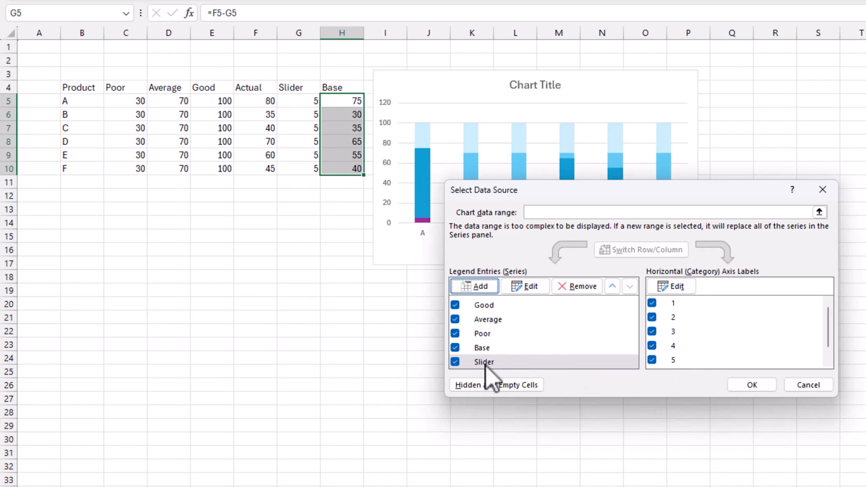
{"action": "left_click", "coordinate": [752, 384]}
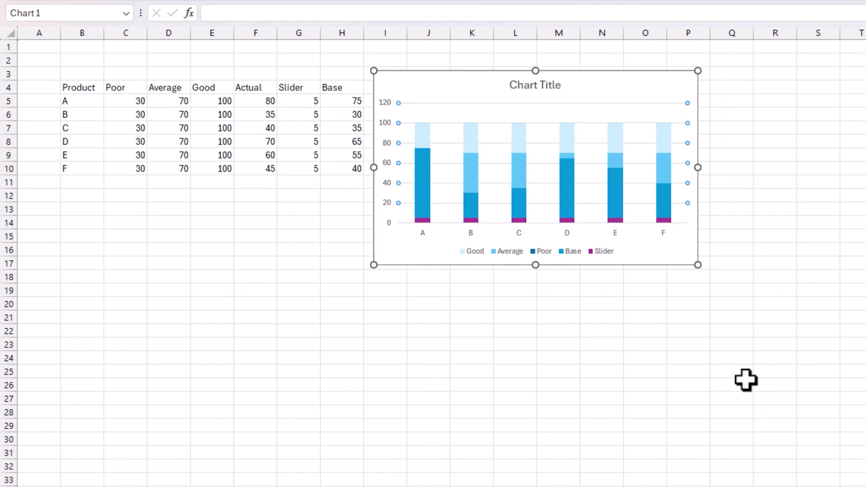
Step: Change the chart type to Combo and assign the Base and Slider series to the secondary axis
{"action": "right_click", "coordinate": [547, 141]}
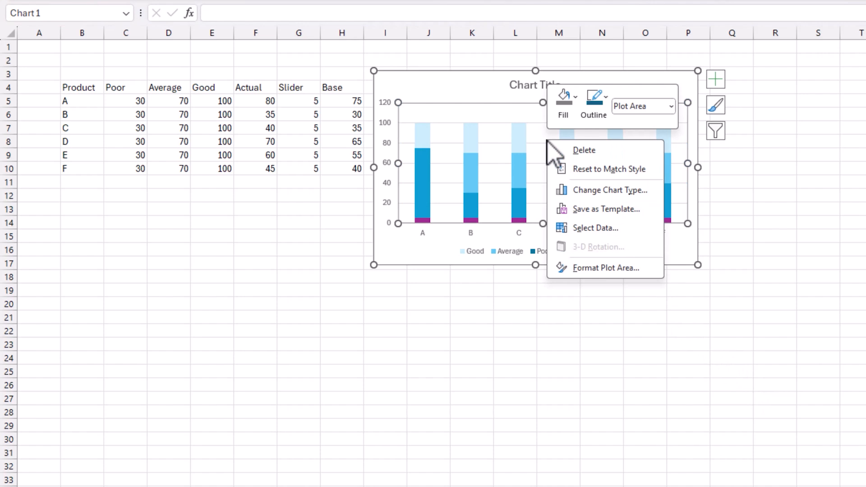
{"action": "left_click", "coordinate": [592, 191]}
{"action": "left_click", "coordinate": [496, 396]}
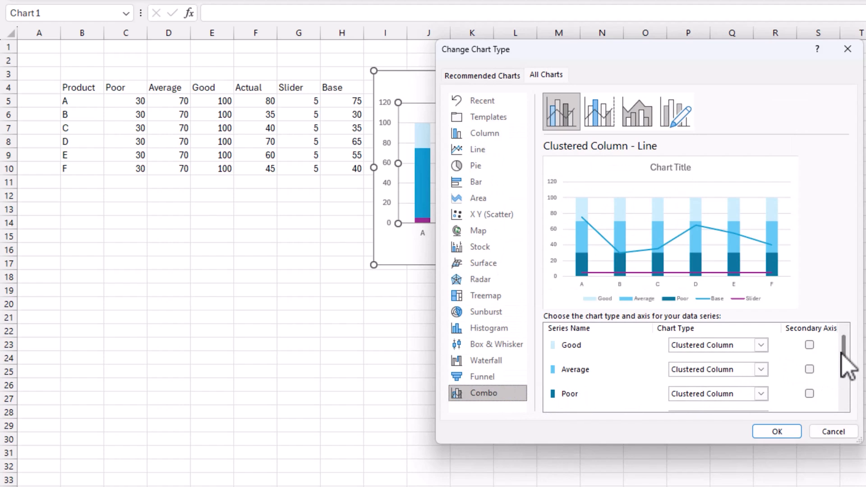
{"action": "left_click_drag", "start_coordinate": [841, 352], "coordinate": [841, 376]}
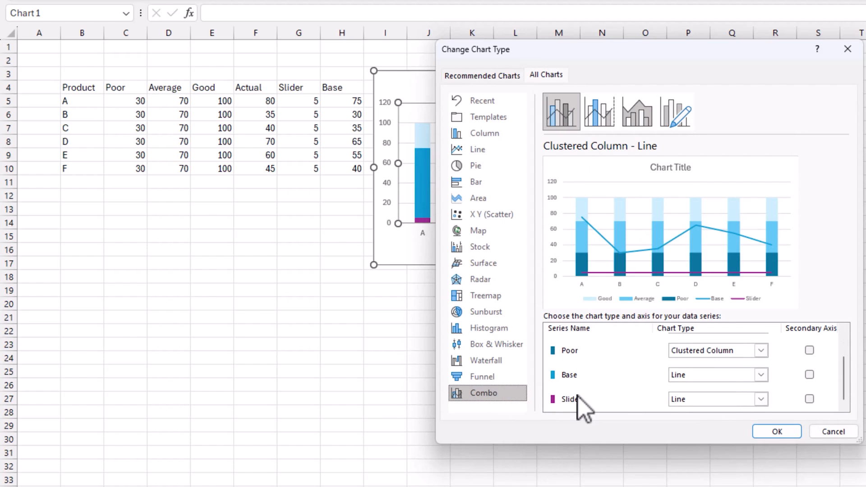
{"action": "left_click", "coordinate": [809, 374]}
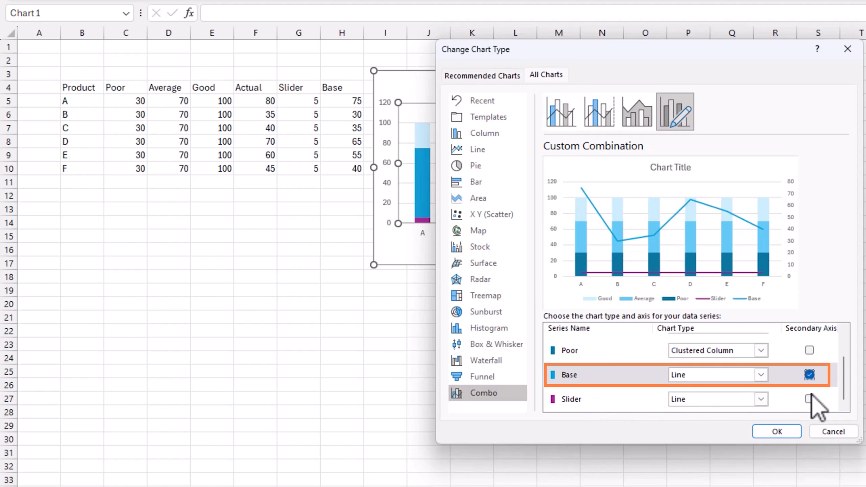
{"action": "left_click", "coordinate": [809, 399]}
{"action": "left_click", "coordinate": [809, 398]}
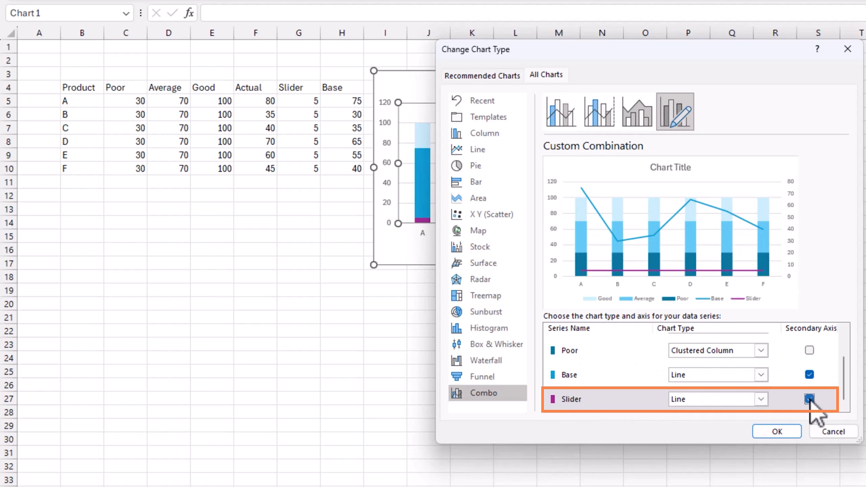
Step: Set the chart type of both the Base and Slider series to Stacked Column in the combo chart
{"action": "left_click", "coordinate": [760, 375]}
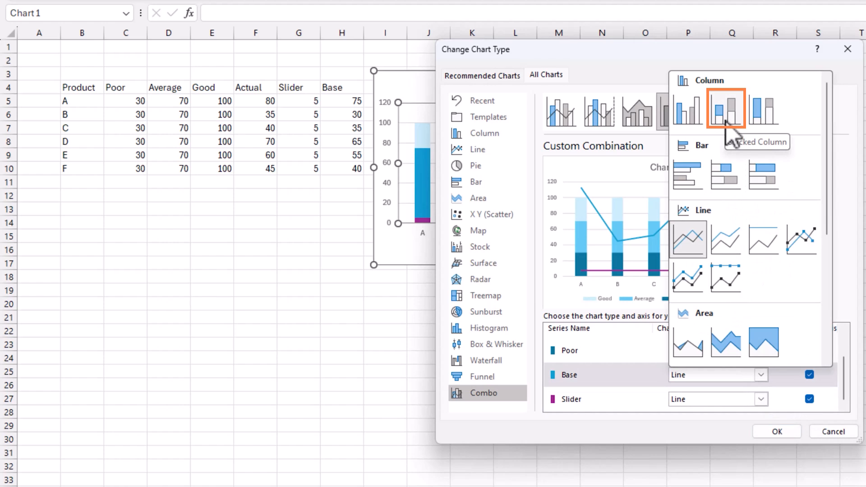
{"action": "left_click", "coordinate": [726, 120]}
{"action": "left_click", "coordinate": [749, 400]}
{"action": "left_click", "coordinate": [751, 400]}
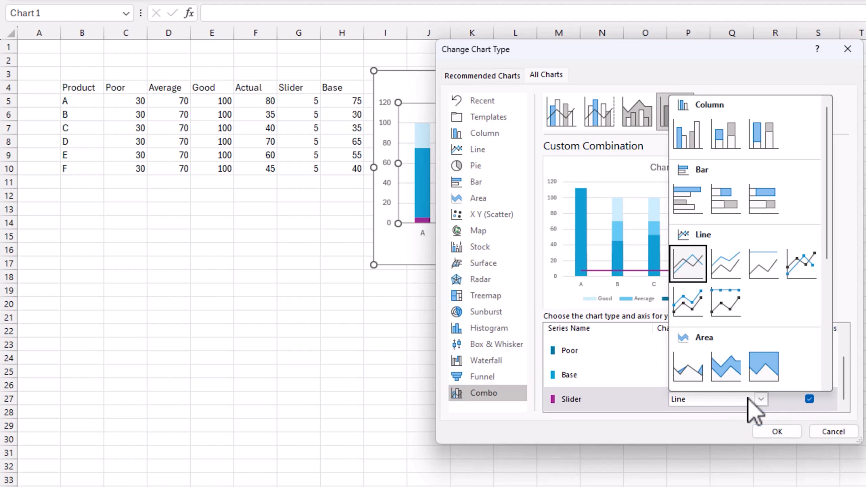
{"action": "left_click", "coordinate": [721, 134]}
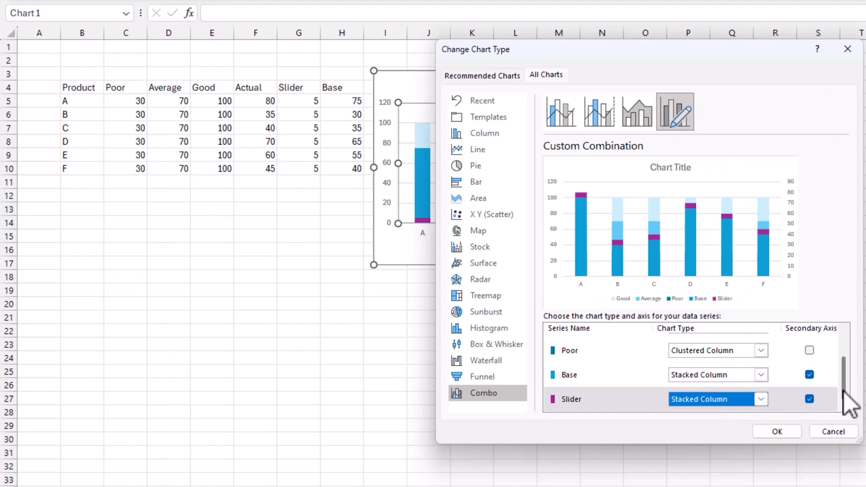
{"action": "left_click_drag", "start_coordinate": [843, 390], "coordinate": [843, 376]}
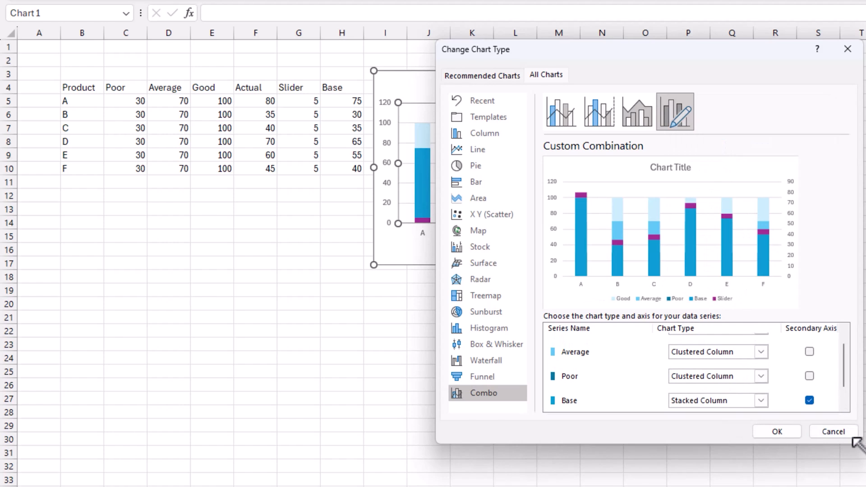
Step: Enlarge the chart type dialog to show all series and accept the custom combination chart
{"action": "left_click_drag", "start_coordinate": [859, 441], "coordinate": [712, 483]}
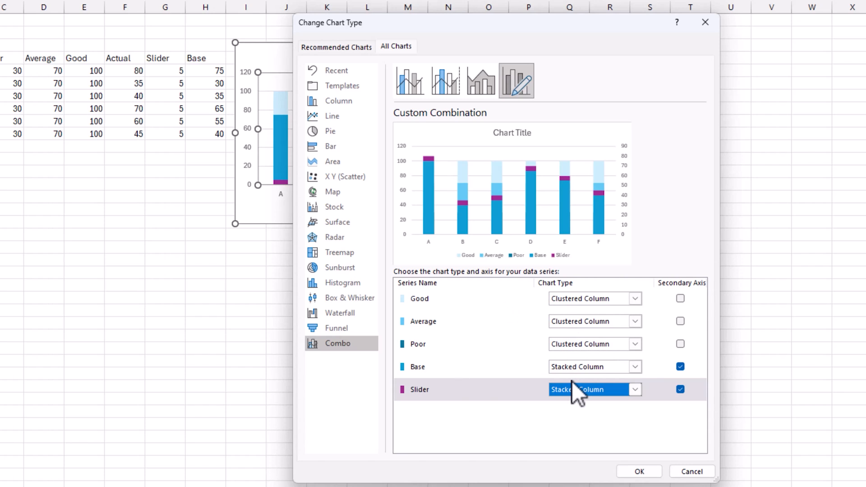
{"action": "left_click", "coordinate": [631, 471]}
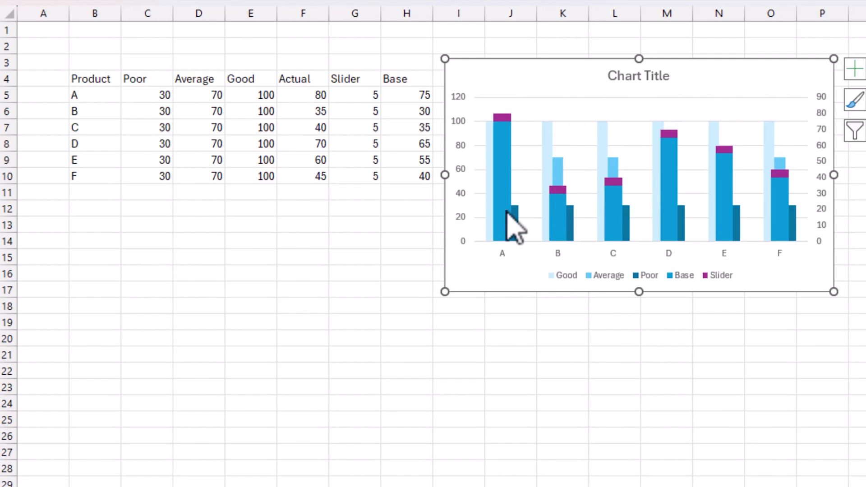
Step: Remove the fill from the Base series so only the Slider markers show above it
{"action": "mouse_move", "coordinate": [507, 211]}
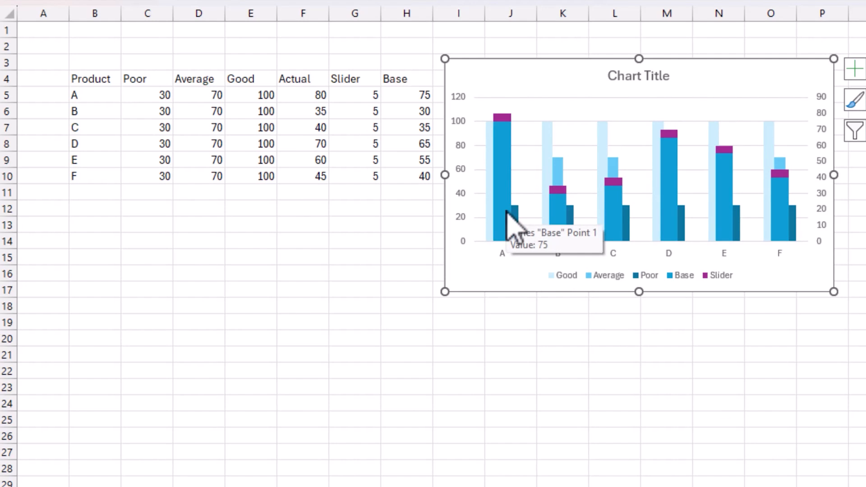
{"action": "right_click", "coordinate": [507, 211]}
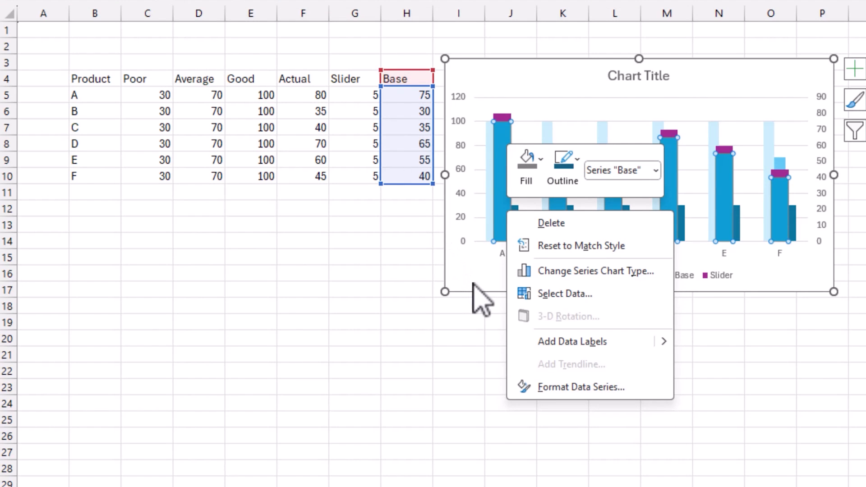
{"action": "key", "text": "Escape"}
{"action": "mouse_move", "coordinate": [508, 235]}
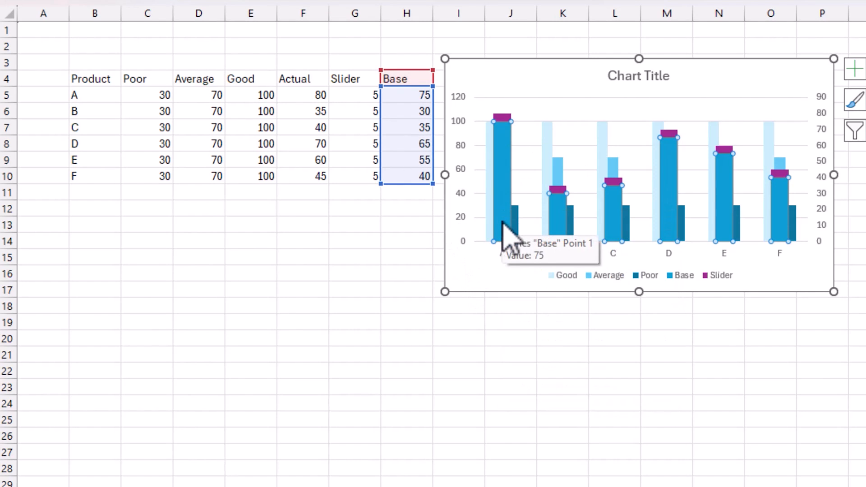
{"action": "key", "text": "ctrl+1"}
{"action": "left_click", "coordinate": [764, 38]}
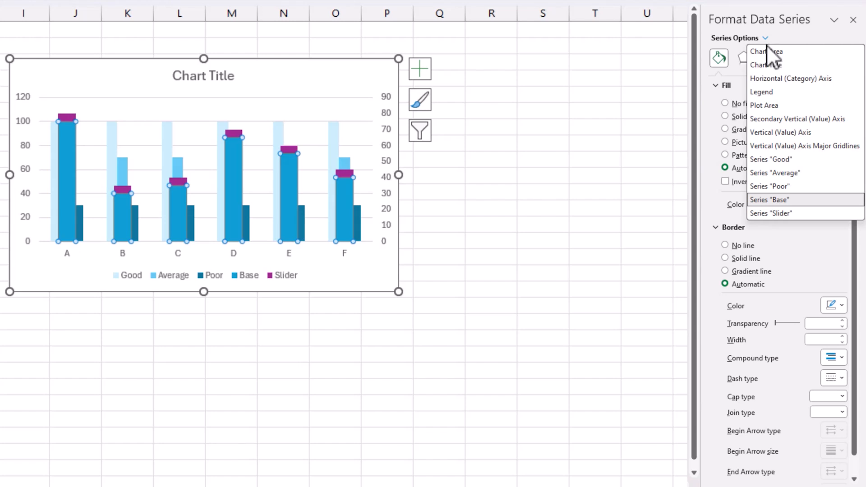
{"action": "left_click", "coordinate": [798, 200]}
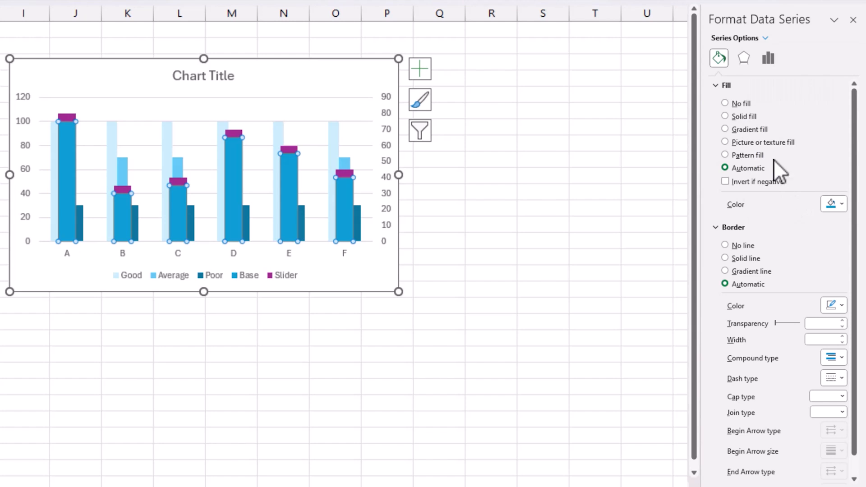
{"action": "left_click", "coordinate": [746, 106]}
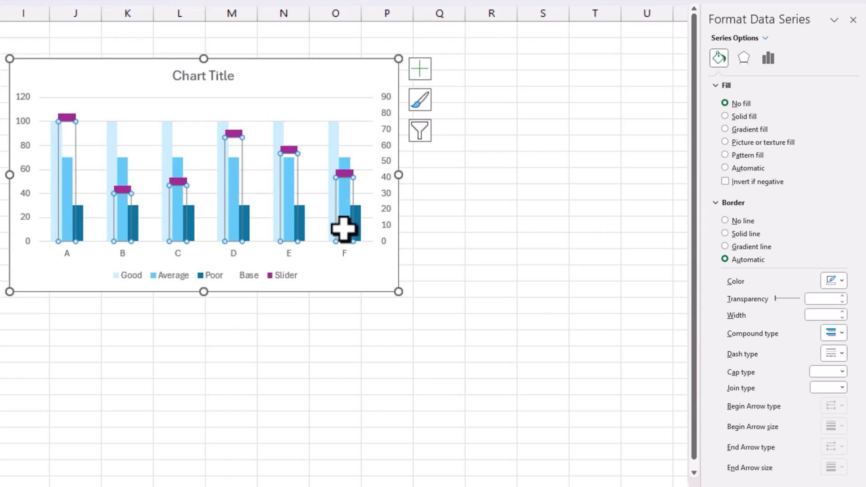
{"action": "left_click", "coordinate": [91, 65]}
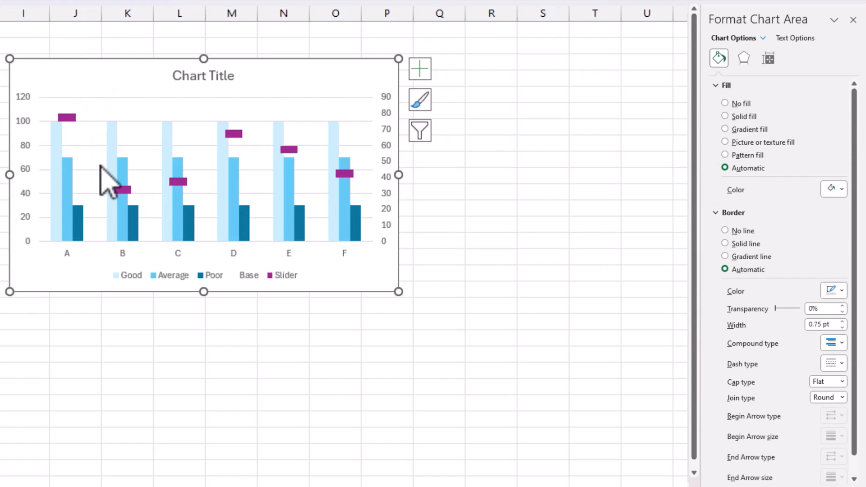
Step: Set the series overlap of the Good series on the primary axis to 100%
{"action": "mouse_move", "coordinate": [235, 138]}
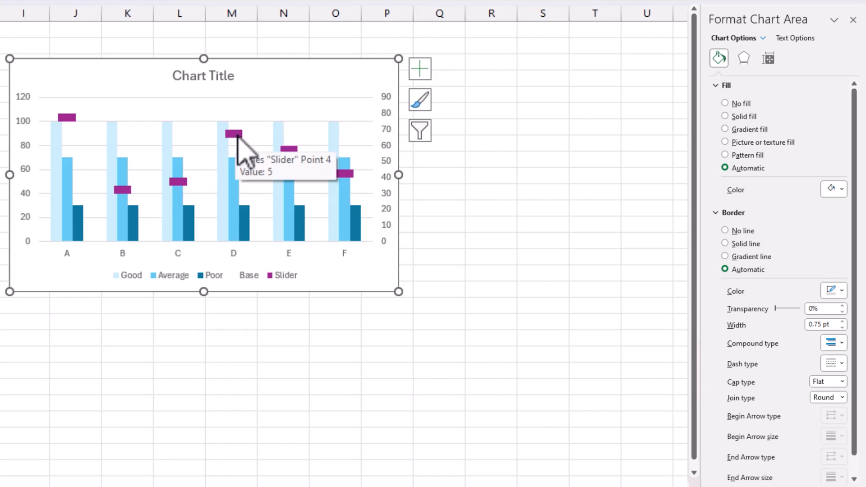
{"action": "mouse_move", "coordinate": [228, 225]}
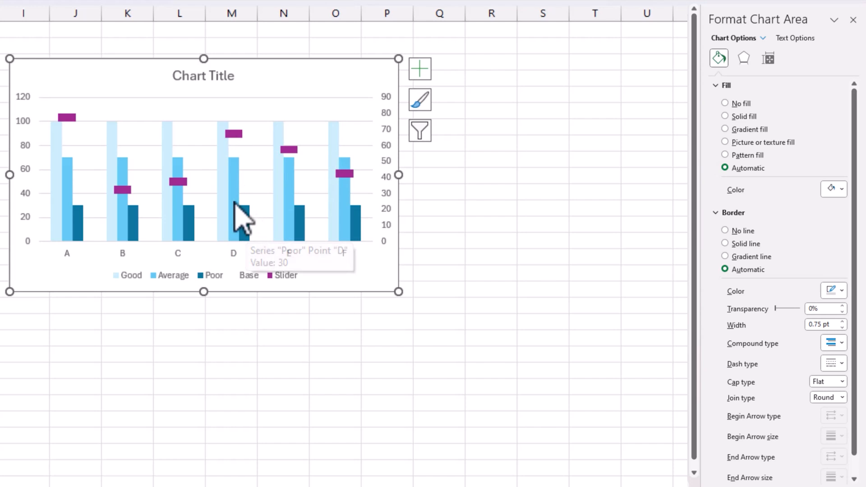
{"action": "right_click", "coordinate": [243, 231]}
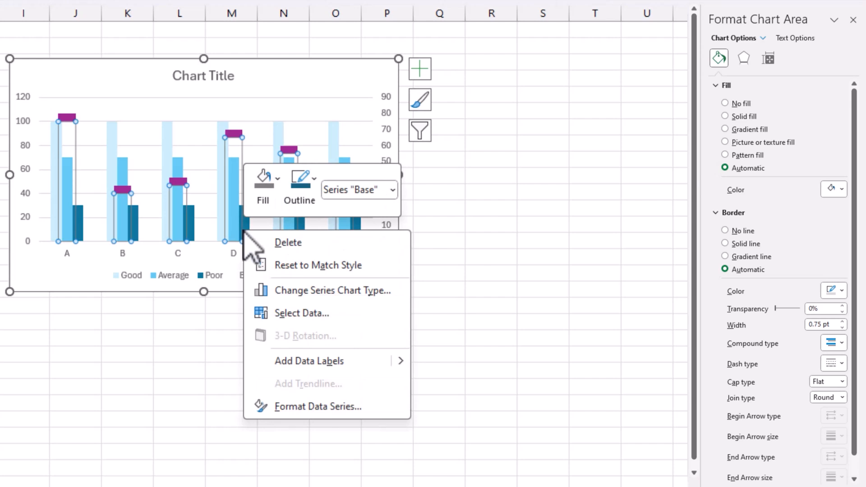
{"action": "left_click", "coordinate": [328, 407]}
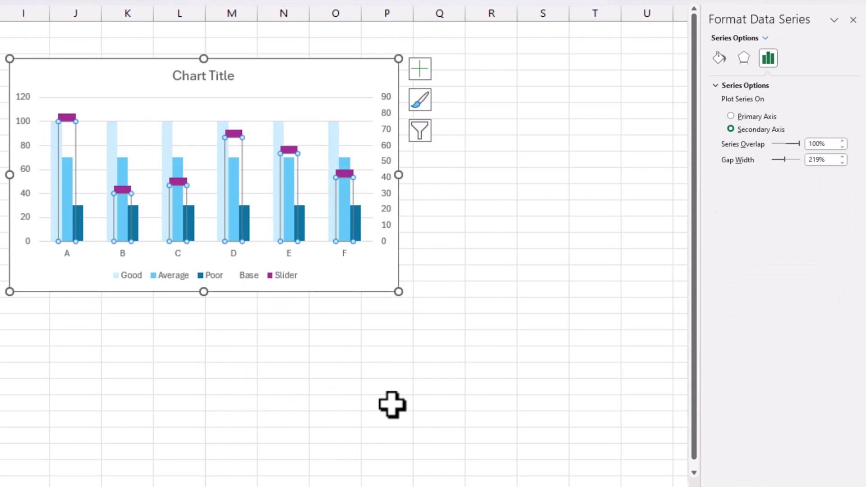
{"action": "left_click", "coordinate": [765, 39]}
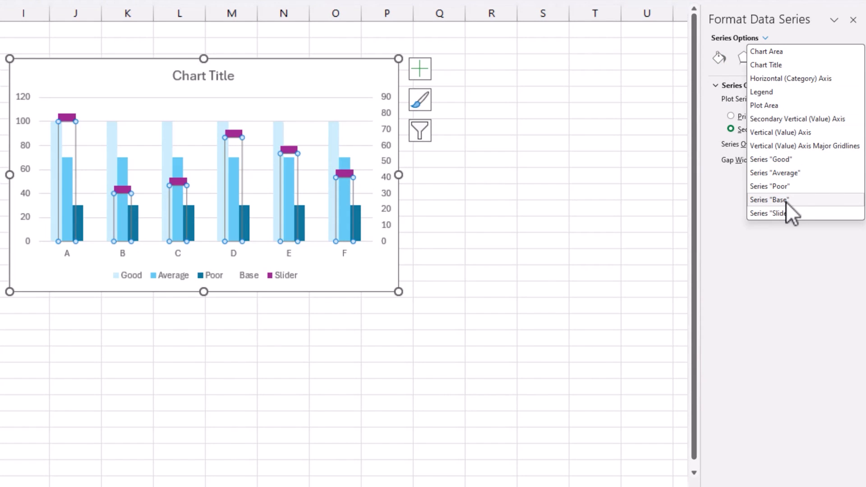
{"action": "left_click", "coordinate": [791, 163]}
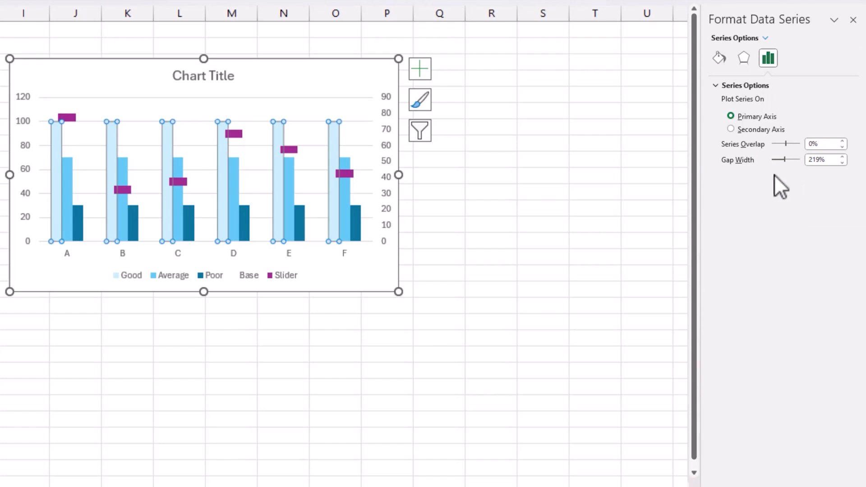
{"action": "left_click", "coordinate": [767, 39]}
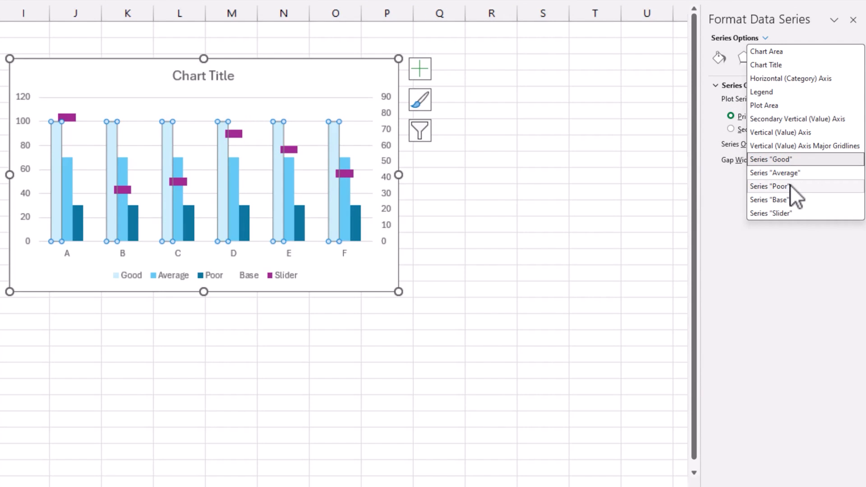
{"action": "left_click", "coordinate": [790, 160]}
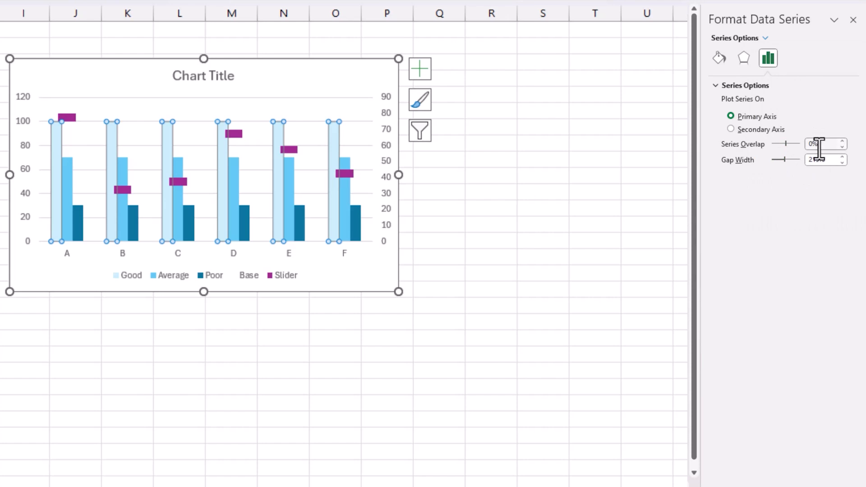
{"action": "type", "text": "100%"}
{"action": "key", "text": "Return"}
{"action": "left_click", "coordinate": [591, 273]}
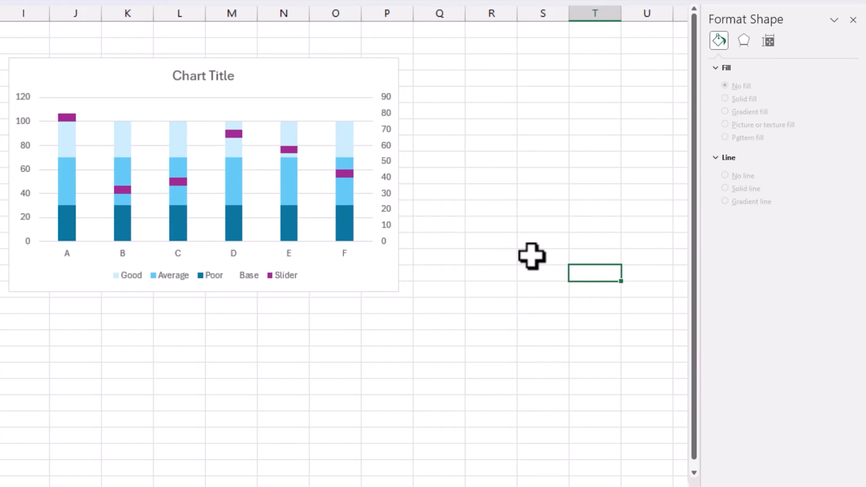
Step: Set the gap width of the Good series on the primary axis to 200%
{"action": "scroll", "coordinate": [532, 256], "scroll_direction": "up", "scroll_amount": 3, "text": "ctrl"}
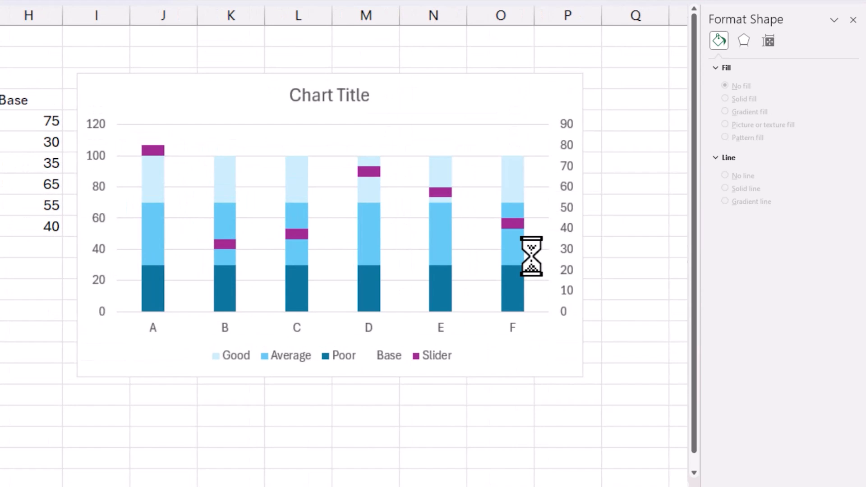
{"action": "mouse_move", "coordinate": [426, 227]}
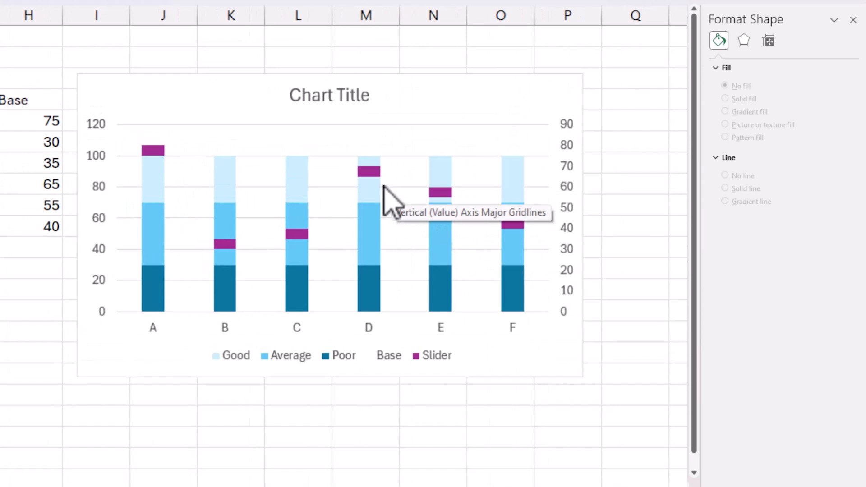
{"action": "mouse_move", "coordinate": [374, 175]}
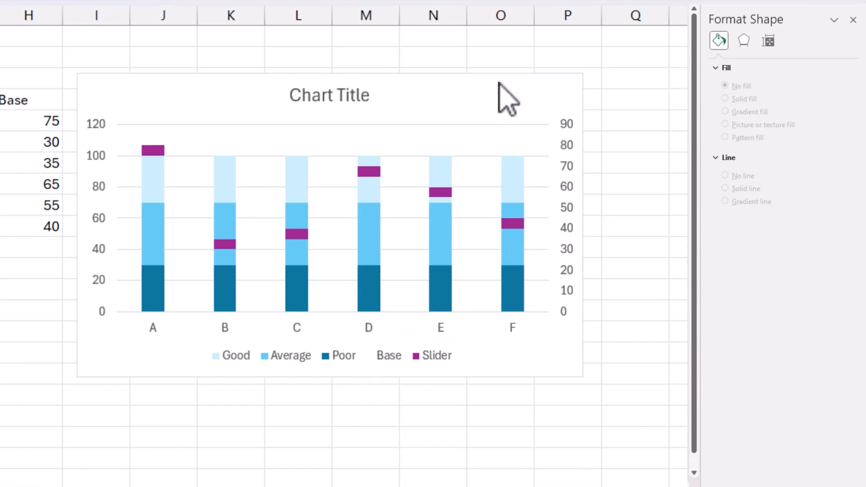
{"action": "left_click", "coordinate": [521, 123]}
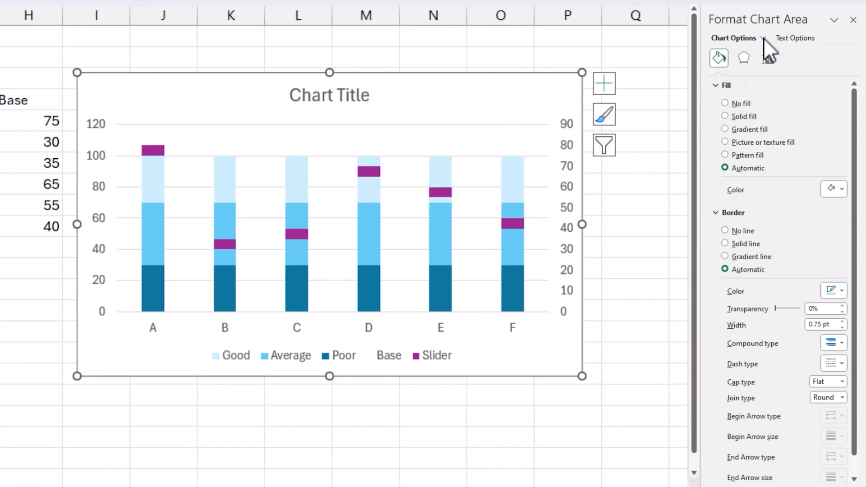
{"action": "left_click", "coordinate": [763, 38]}
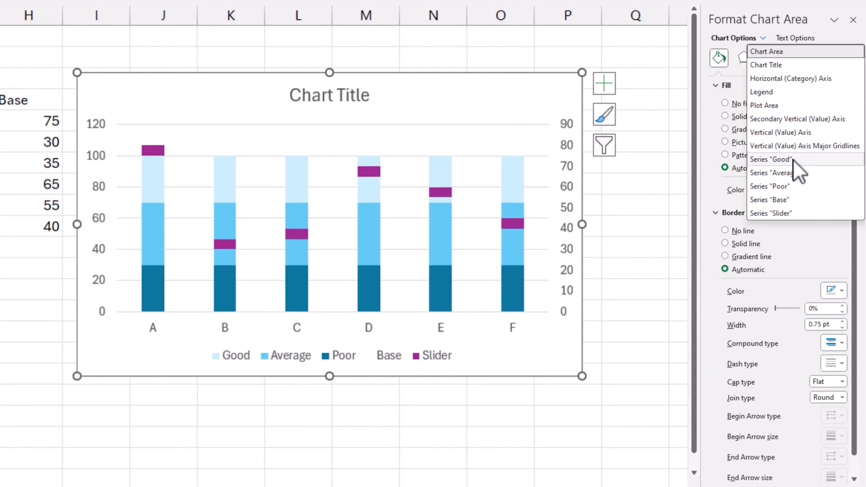
{"action": "left_click", "coordinate": [791, 161]}
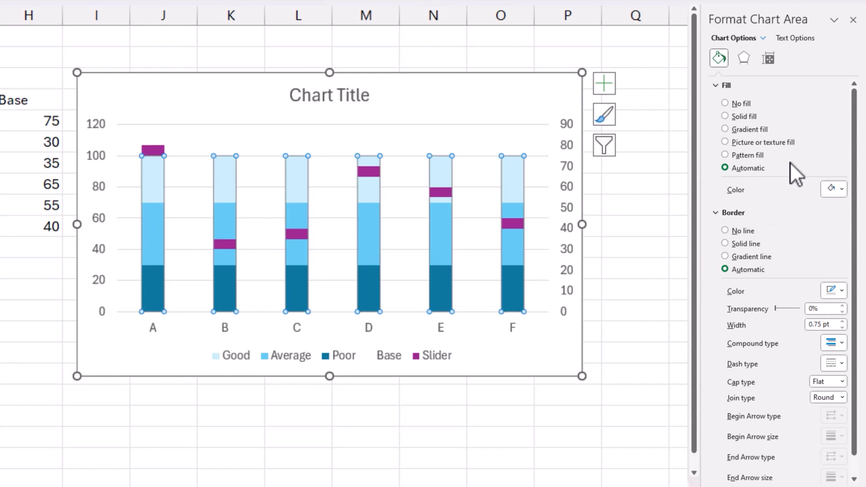
{"action": "left_click", "coordinate": [768, 58]}
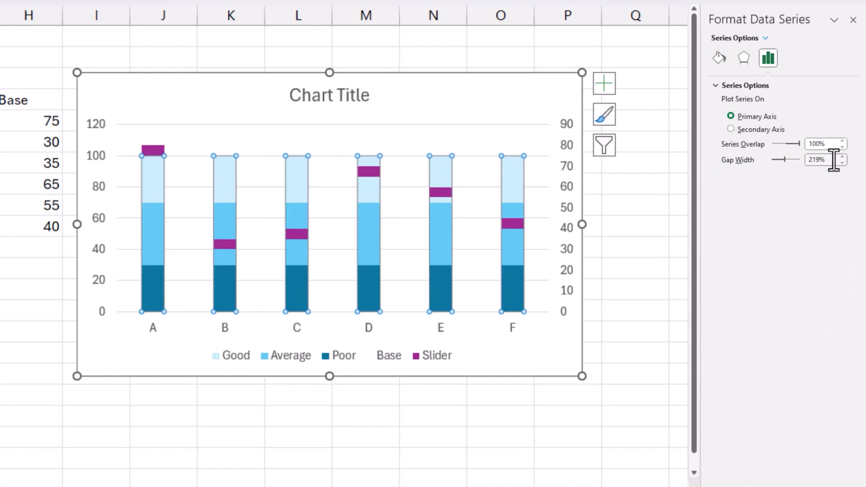
{"action": "left_click_drag", "start_coordinate": [831, 160], "coordinate": [771, 159]}
{"action": "type", "text": "200"}
{"action": "key", "text": "Return"}
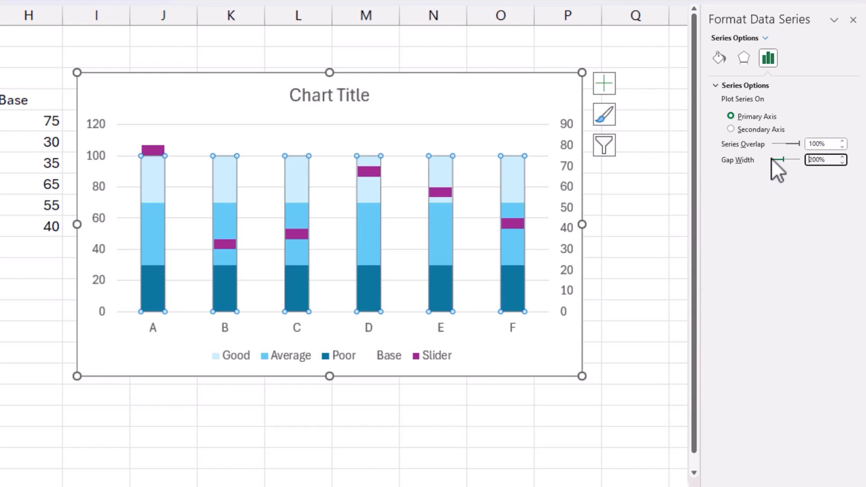
Step: Set the gap width of the Slider series on the secondary axis to 100%
{"action": "left_click", "coordinate": [765, 38]}
{"action": "left_click", "coordinate": [789, 212]}
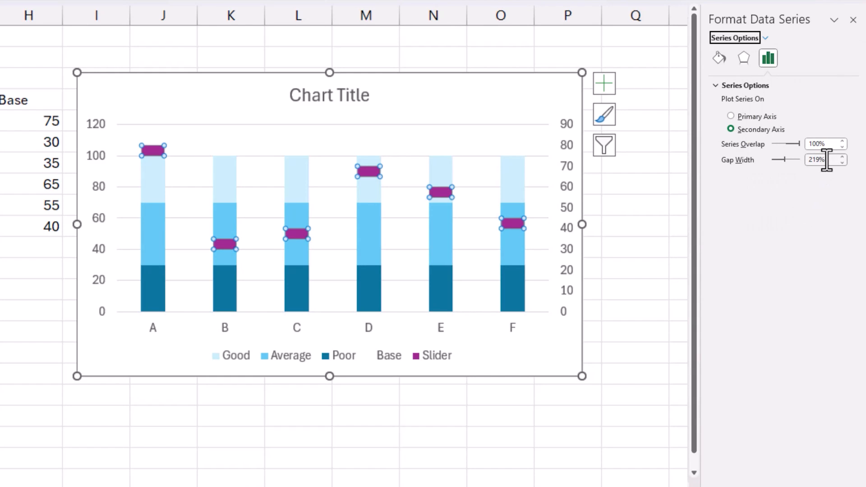
{"action": "type", "text": "100"}
{"action": "key", "text": "Return"}
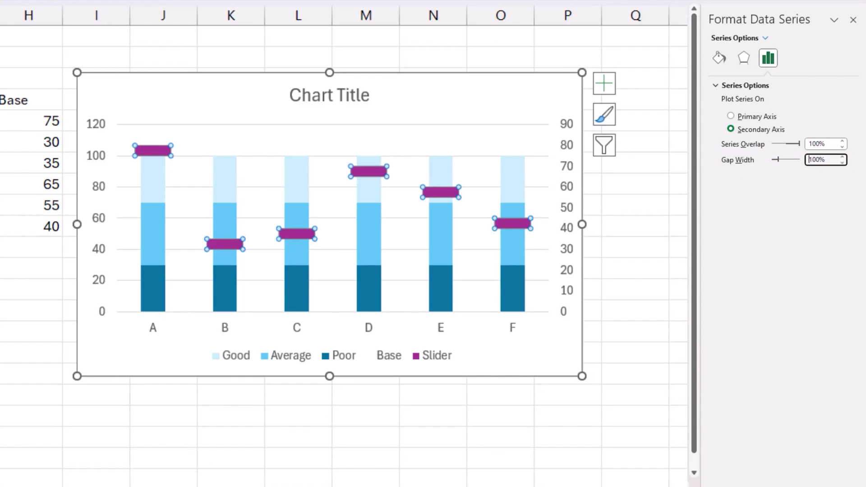
{"action": "left_click", "coordinate": [677, 295]}
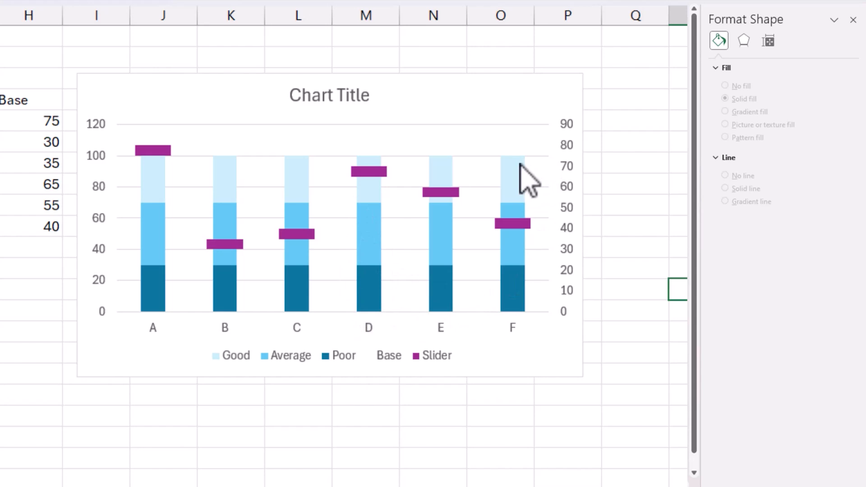
Step: Widen the Slider markers by setting the series' gap width to 75%
{"action": "left_click", "coordinate": [518, 223]}
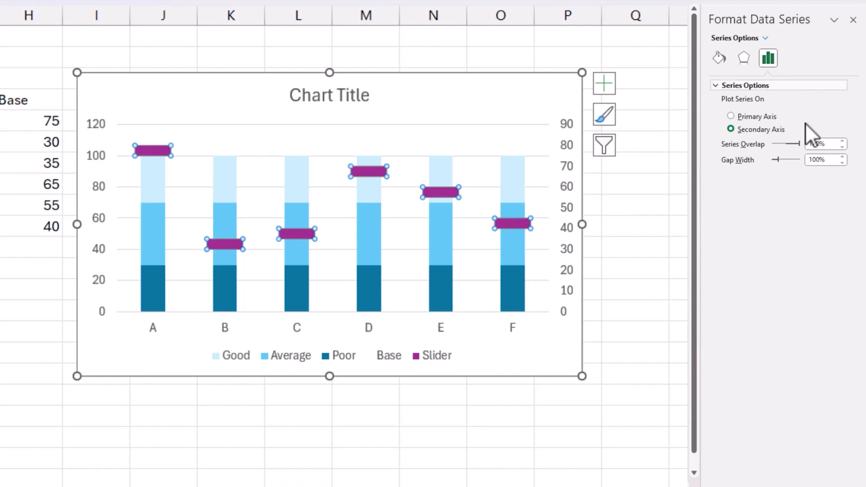
{"action": "left_click_drag", "start_coordinate": [820, 160], "coordinate": [796, 160]}
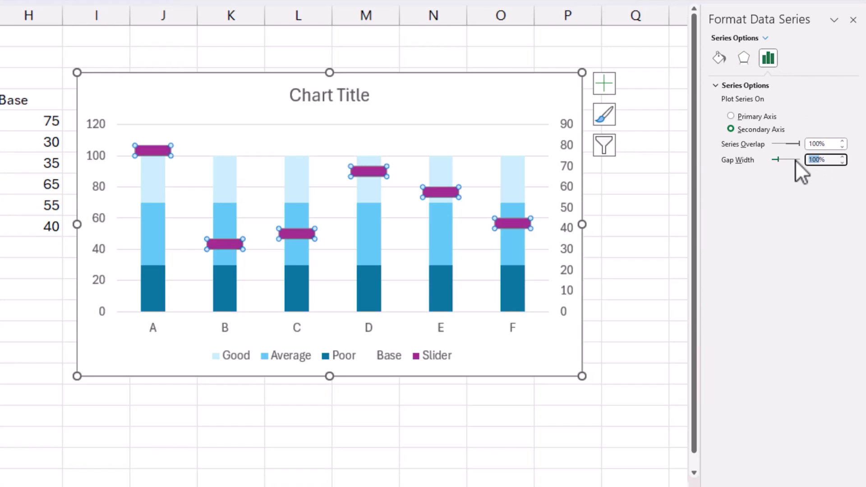
{"action": "type", "text": "75"}
{"action": "key", "text": "Return"}
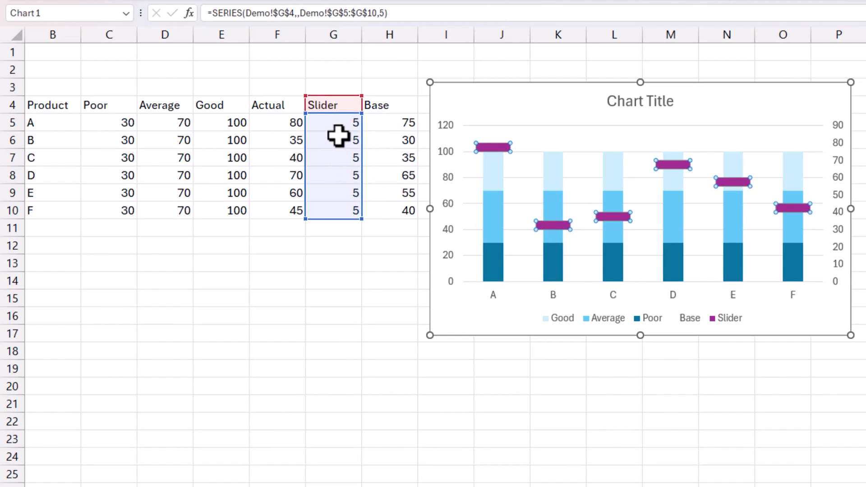
Step: Set the Slider values of all six products in G5:G10 to 2
{"action": "left_click", "coordinate": [339, 136]}
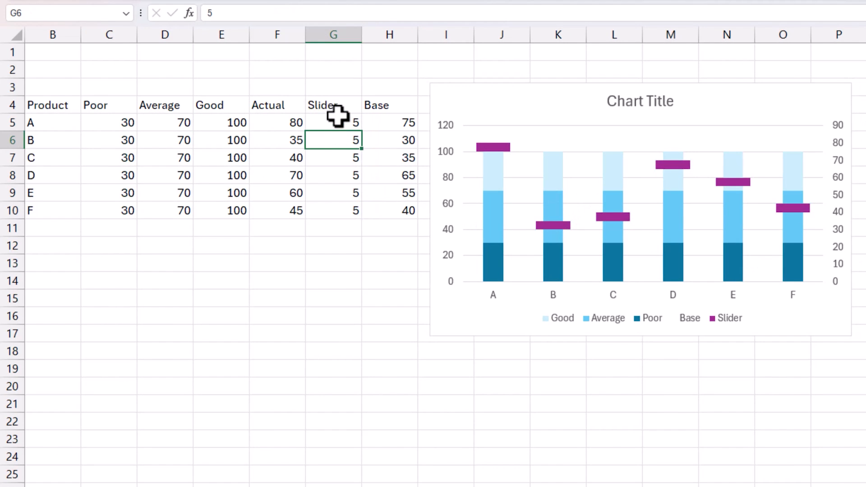
{"action": "left_click", "coordinate": [338, 125]}
{"action": "left_click_drag", "start_coordinate": [339, 129], "coordinate": [344, 205]}
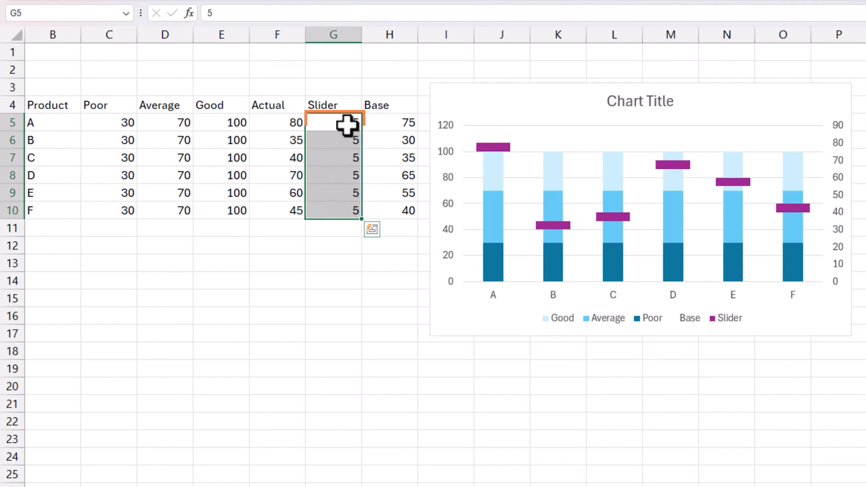
{"action": "left_click_drag", "start_coordinate": [346, 123], "coordinate": [350, 213]}
{"action": "type", "text": "2"}
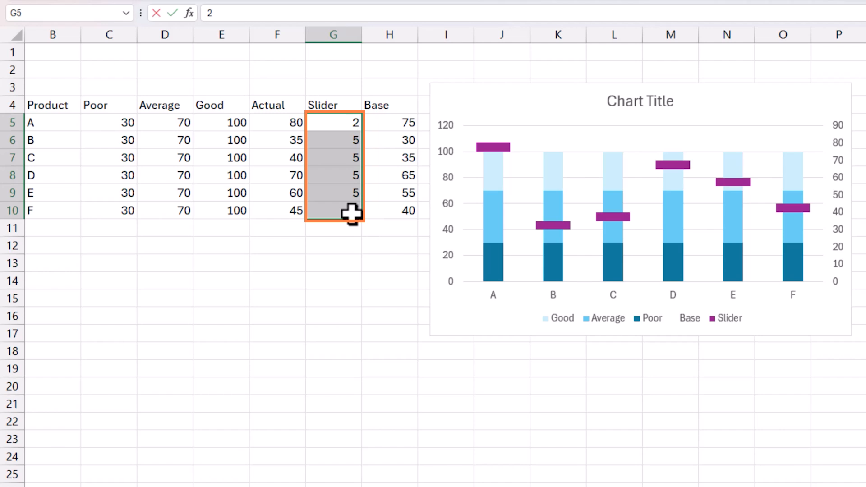
{"action": "key", "text": "ctrl+Return"}
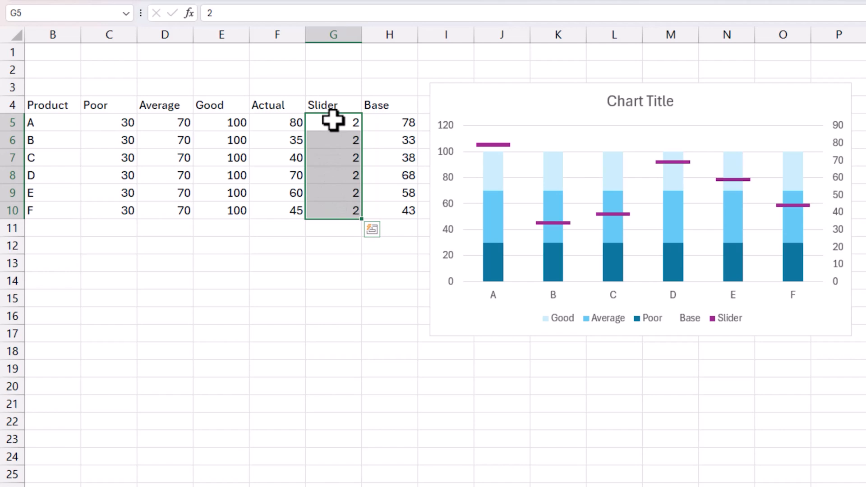
{"action": "left_click_drag", "start_coordinate": [333, 120], "coordinate": [340, 207]}
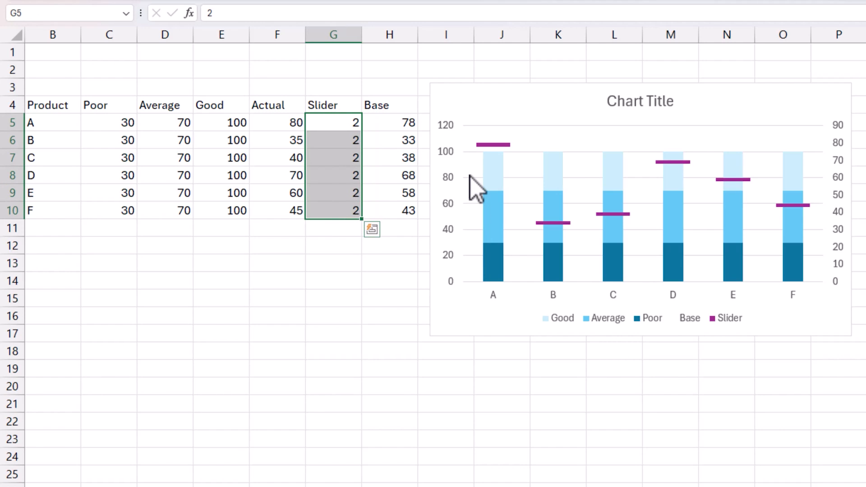
{"action": "left_click", "coordinate": [692, 164]}
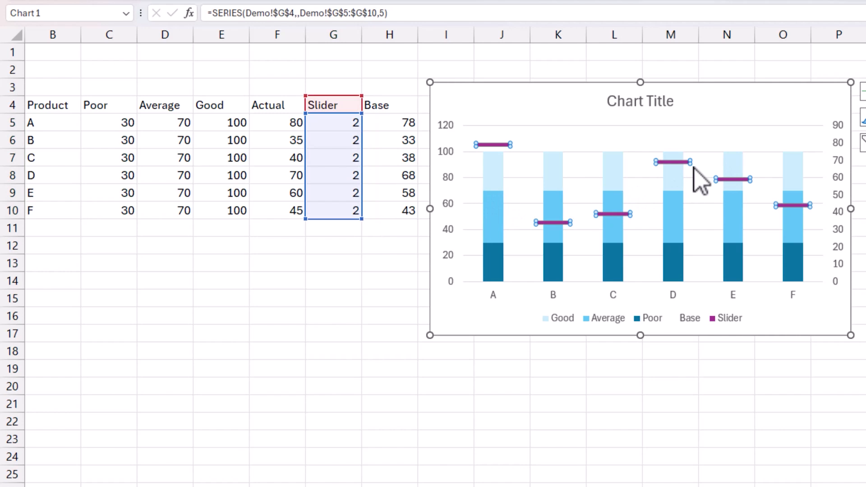
{"action": "double_click", "coordinate": [693, 165]}
{"action": "left_click", "coordinate": [820, 180]}
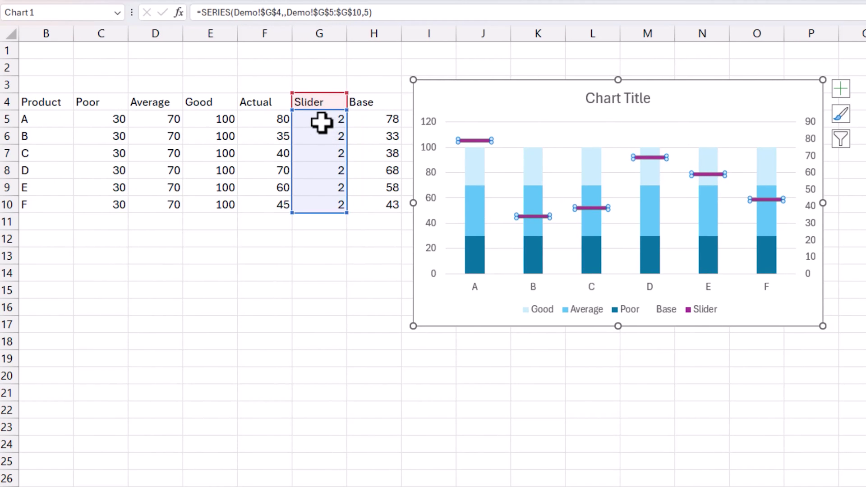
{"action": "left_click", "coordinate": [321, 123]}
{"action": "left_click_drag", "start_coordinate": [321, 123], "coordinate": [339, 201]}
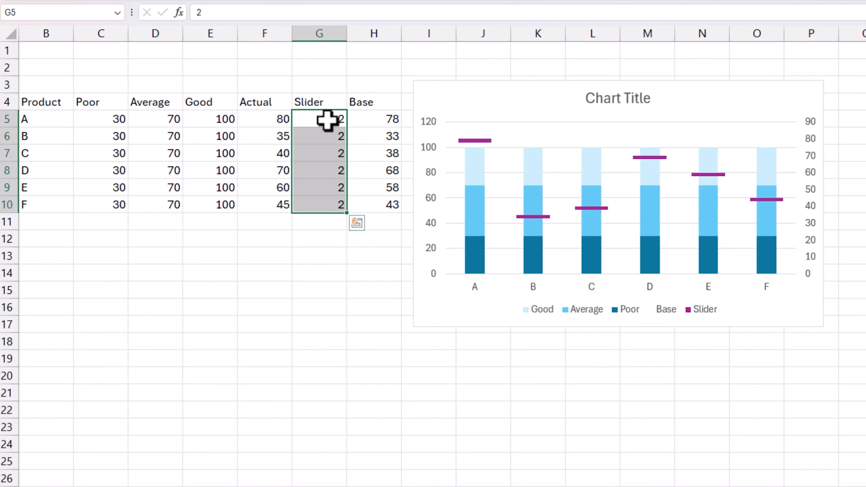
Step: Calculate the Slider value in G5 with =MAX($E$5:$E$10)*0.03 and fill the formula down to G10
{"action": "left_click", "coordinate": [326, 120]}
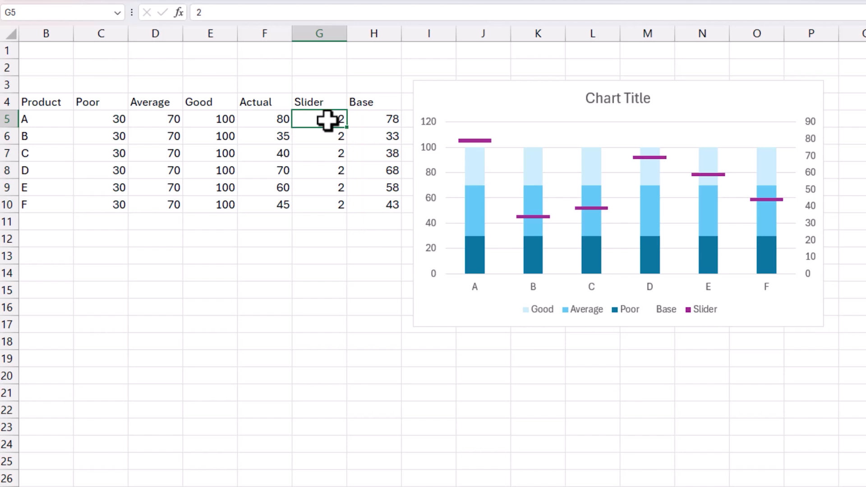
{"action": "type", "text": "=max("}
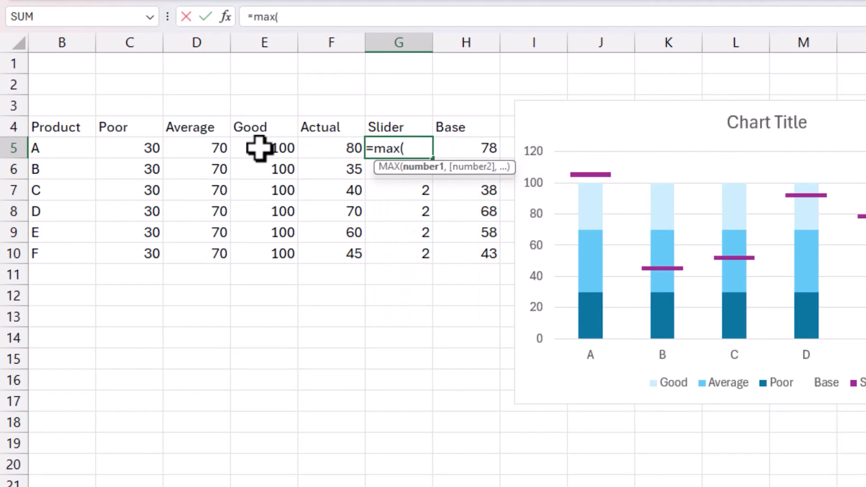
{"action": "left_click_drag", "start_coordinate": [259, 147], "coordinate": [274, 255]}
{"action": "key", "text": "F4"}
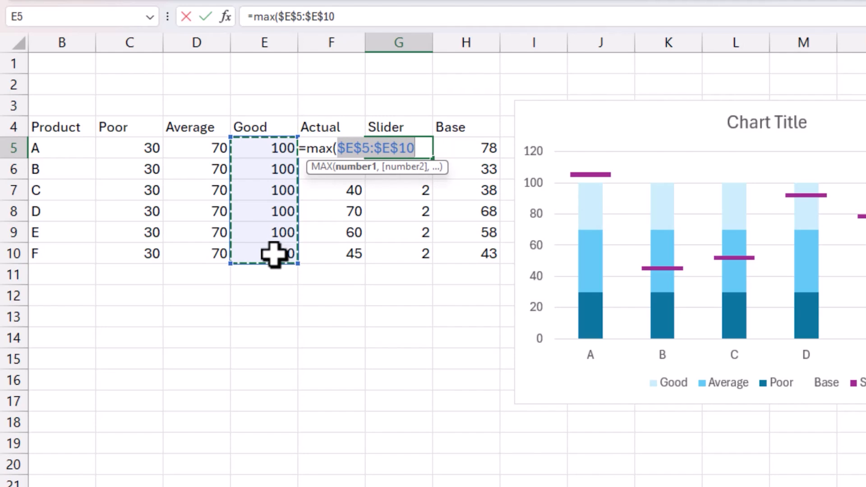
{"action": "left_click", "coordinate": [345, 19]}
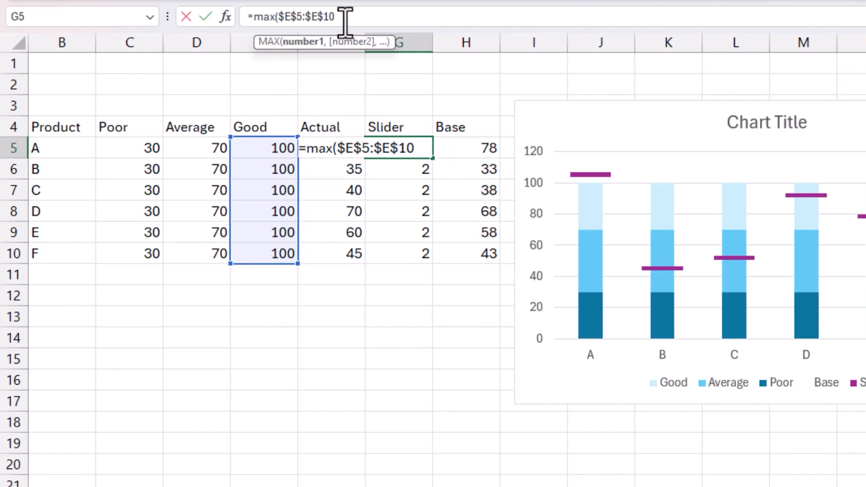
{"action": "type", "text": ")*"}
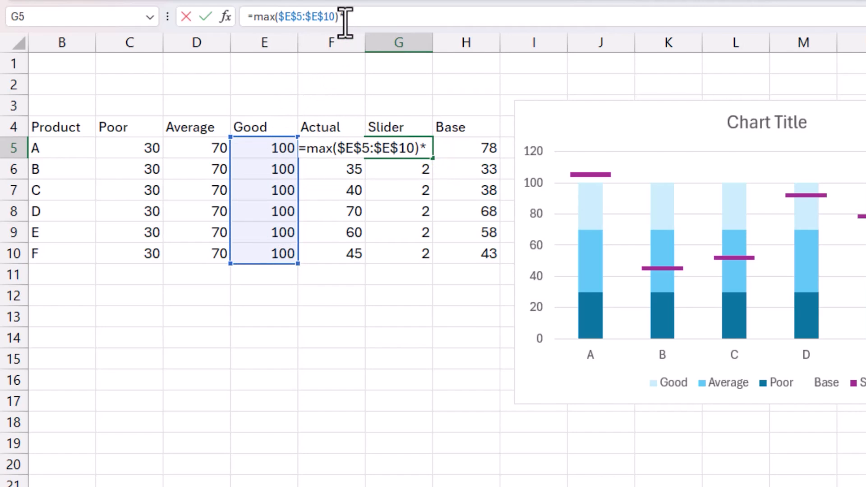
{"action": "type", "text": "0.02"}
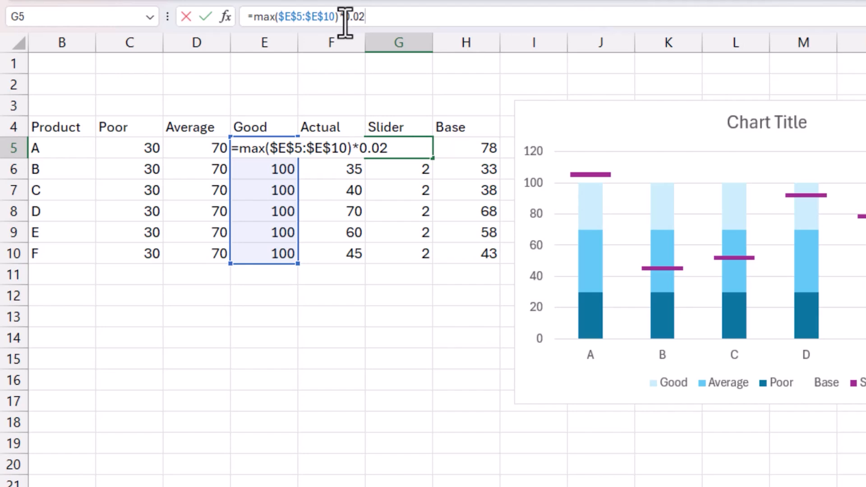
{"action": "key", "text": "BackSpace"}
{"action": "type", "text": "3"}
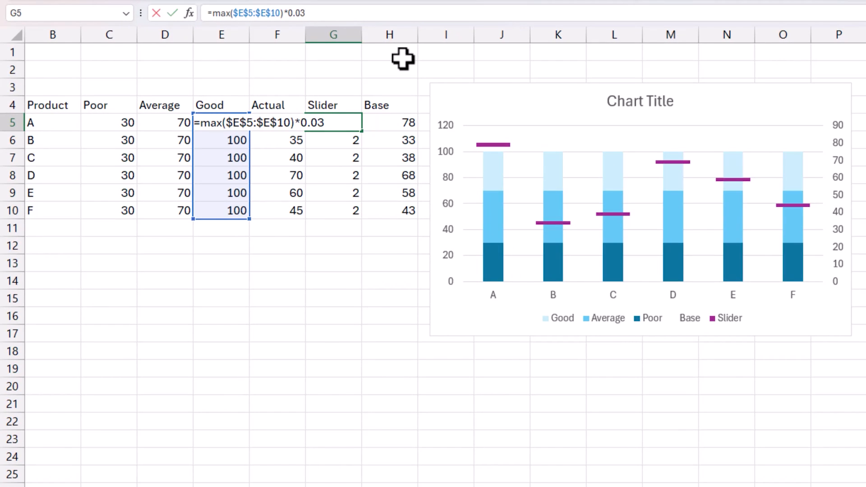
{"action": "key", "text": "ctrl+Return"}
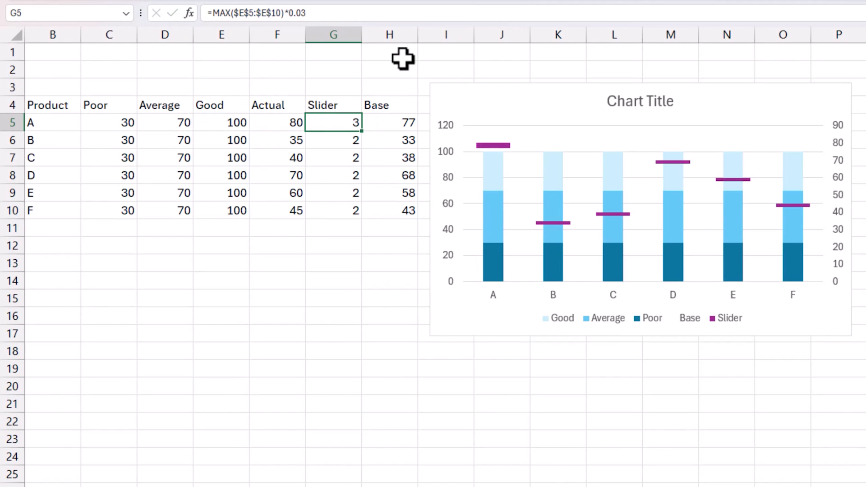
{"action": "left_click_drag", "start_coordinate": [362, 131], "coordinate": [354, 219]}
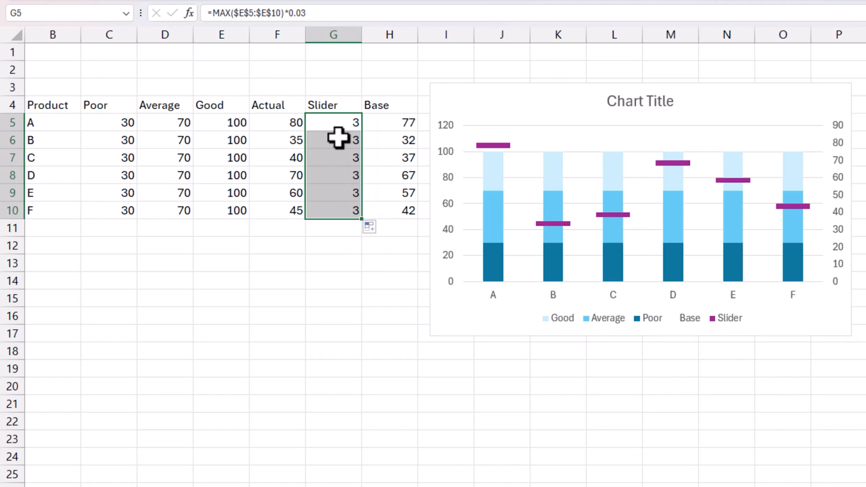
Step: Set the Good values of all six products in E5:E10 to 150
{"action": "left_click_drag", "start_coordinate": [229, 129], "coordinate": [226, 208]}
{"action": "type", "text": "15"}
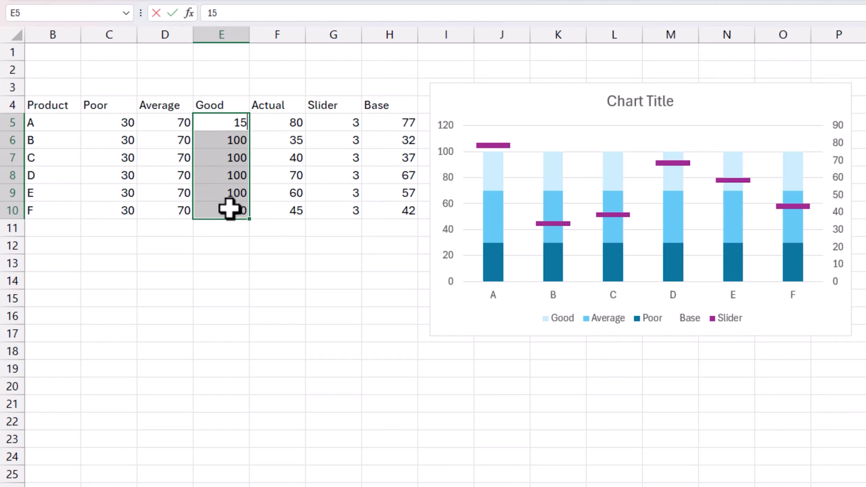
{"action": "type", "text": "0"}
{"action": "key", "text": "ctrl+Return"}
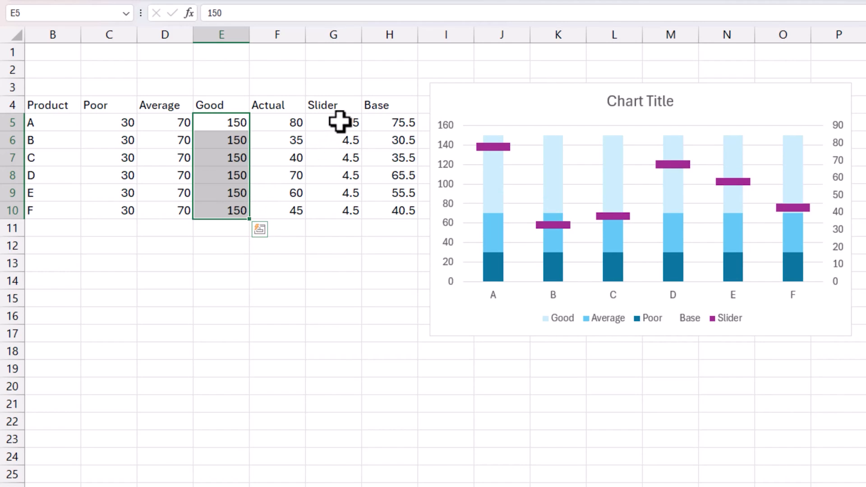
{"action": "left_click_drag", "start_coordinate": [338, 120], "coordinate": [338, 214]}
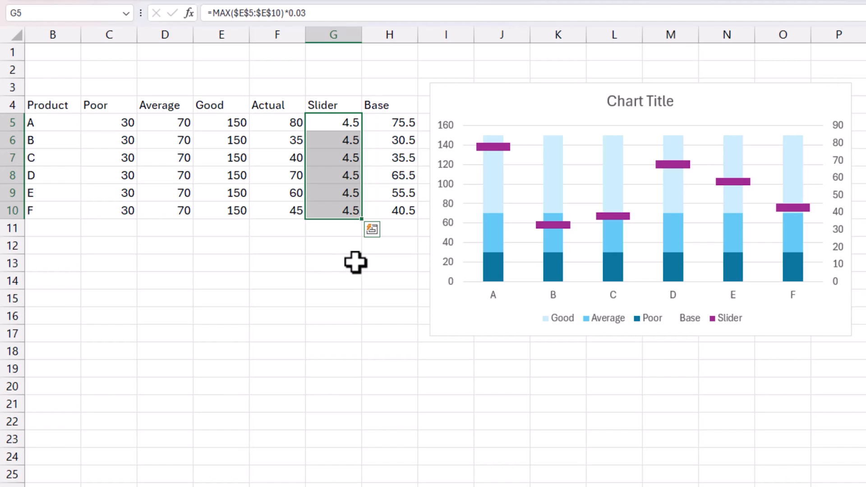
Step: Delete the Base entry from the chart legend
{"action": "left_click", "coordinate": [603, 322]}
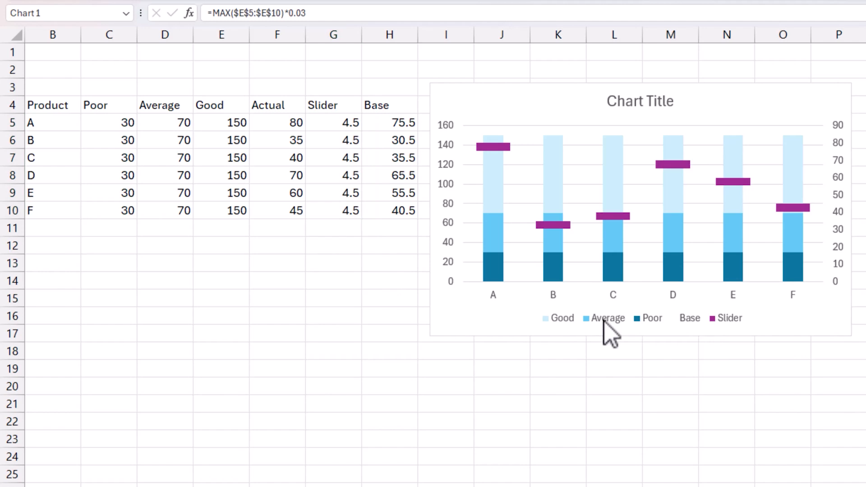
{"action": "left_click", "coordinate": [689, 319]}
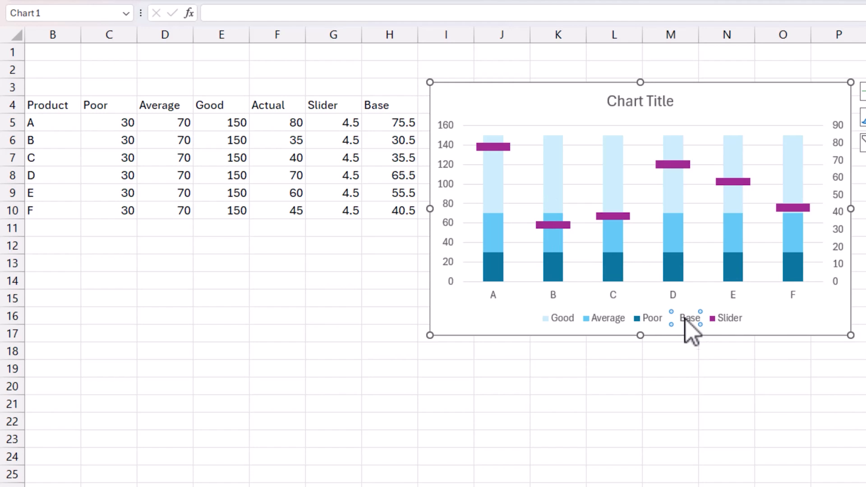
{"action": "key", "text": "Delete"}
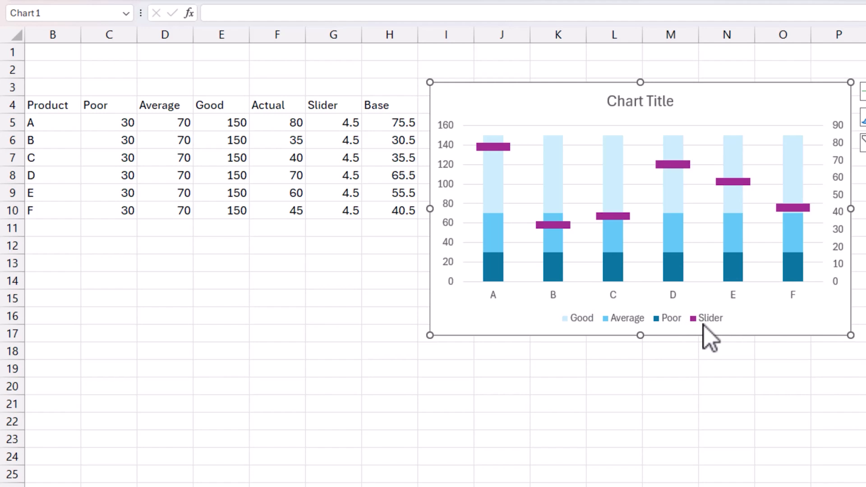
Step: Rename the Slider series to Actual in the chart's data source
{"action": "right_click", "coordinate": [640, 193]}
{"action": "left_click", "coordinate": [690, 280]}
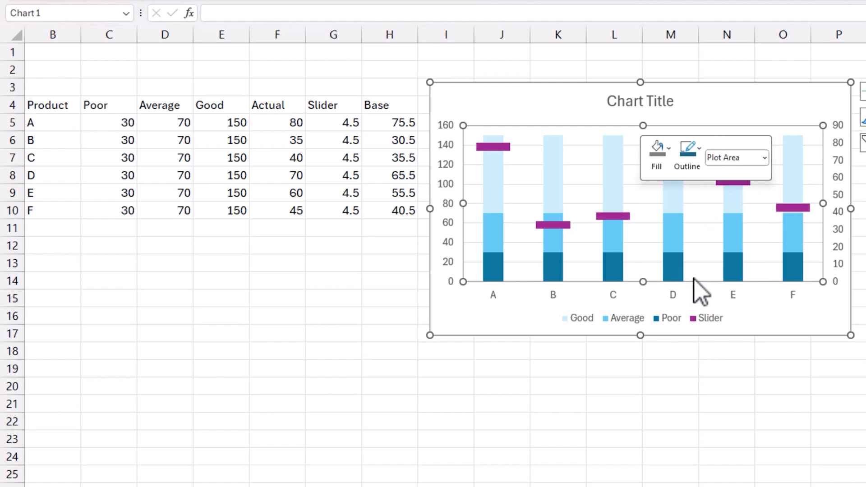
{"action": "left_click", "coordinate": [525, 362]}
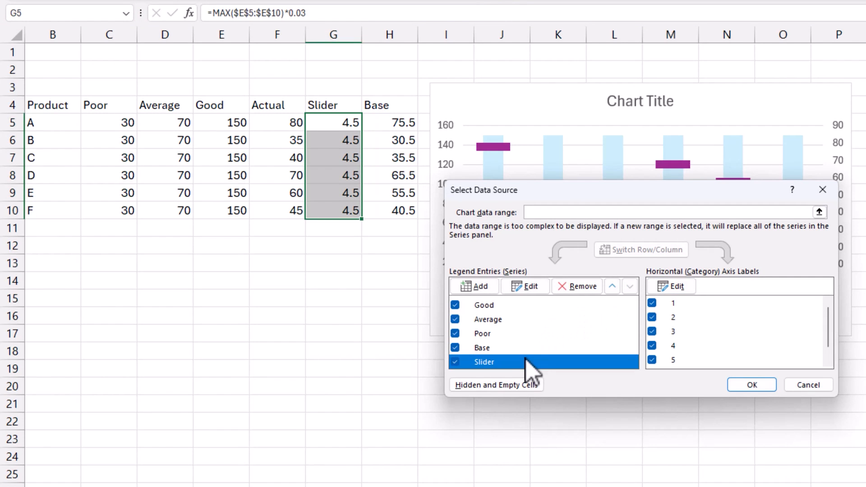
{"action": "left_click", "coordinate": [544, 286]}
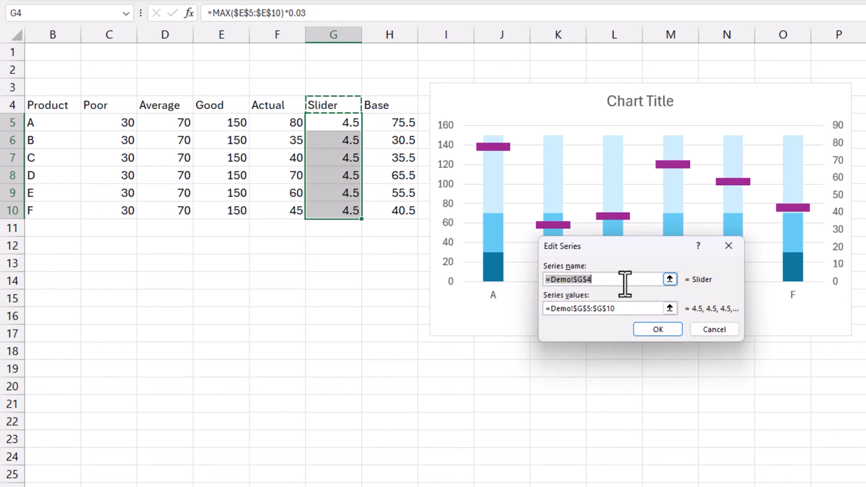
{"action": "type", "text": "Actual"}
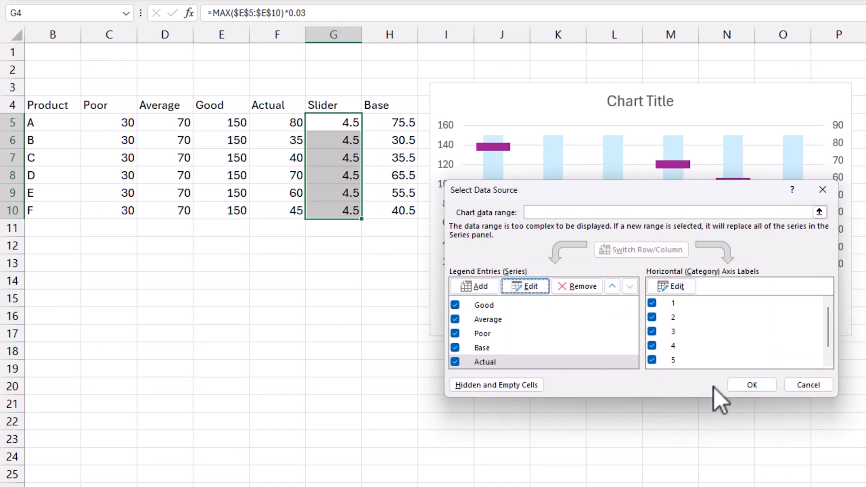
{"action": "left_click", "coordinate": [751, 386]}
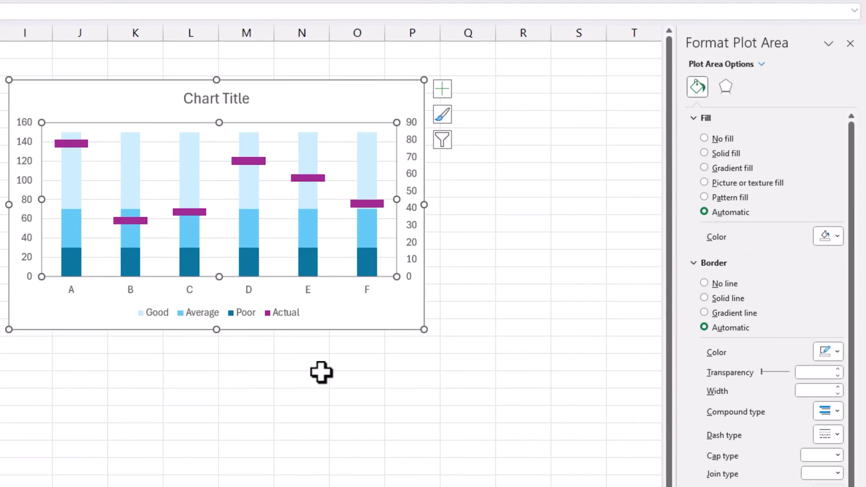
Step: Move the legend to the upper right corner of the chart, beside the chart title
{"action": "left_click", "coordinate": [287, 318]}
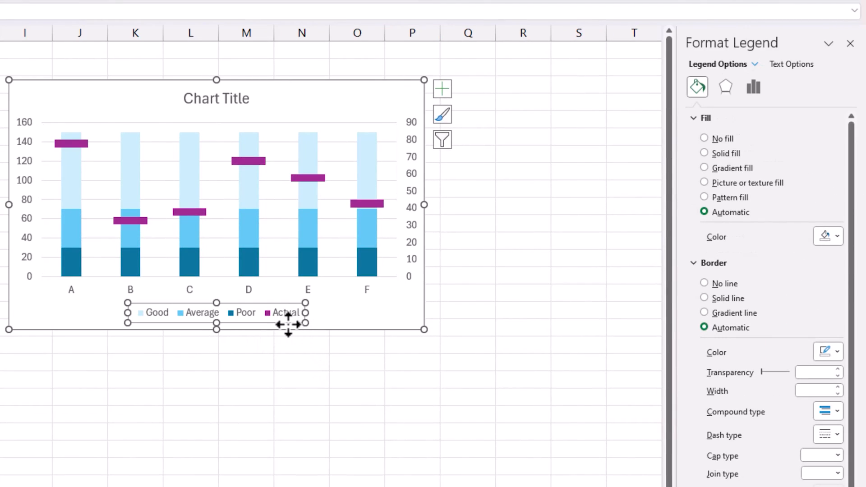
{"action": "left_click_drag", "start_coordinate": [288, 325], "coordinate": [404, 106]}
{"action": "left_click", "coordinate": [224, 101]}
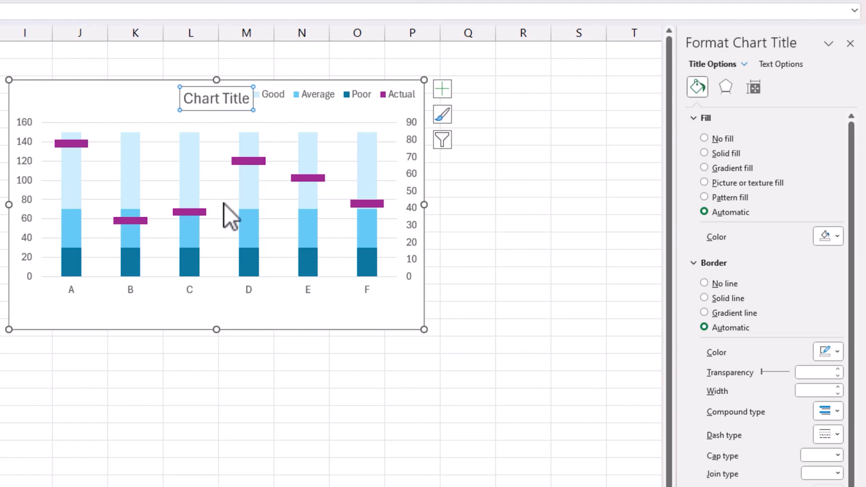
Step: Add data labels to the Actual slider series and set their position to Inside Base
{"action": "right_click", "coordinate": [264, 163]}
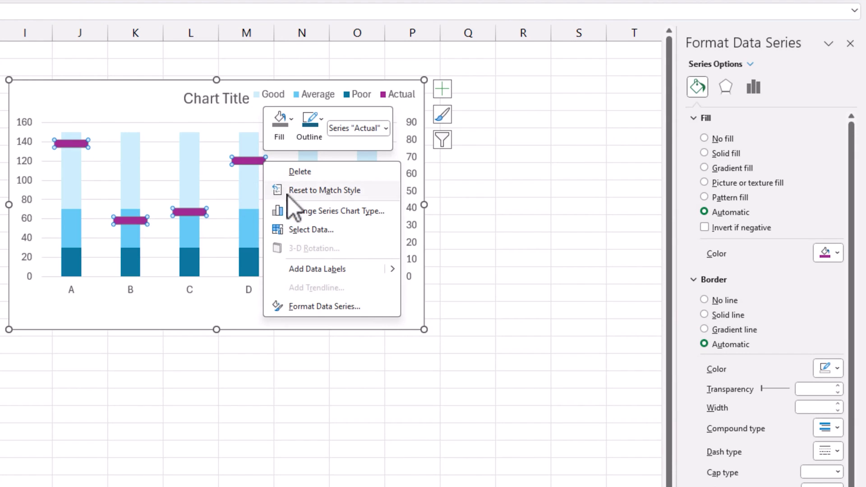
{"action": "left_click", "coordinate": [326, 269]}
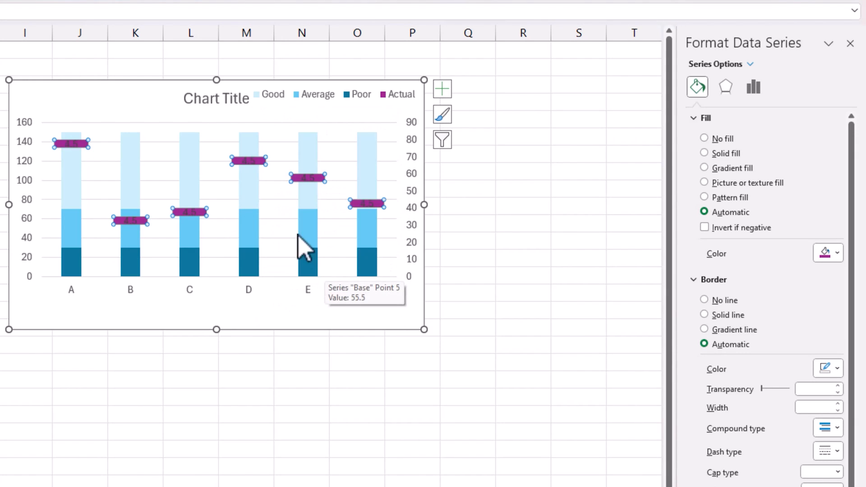
{"action": "left_click", "coordinate": [255, 160]}
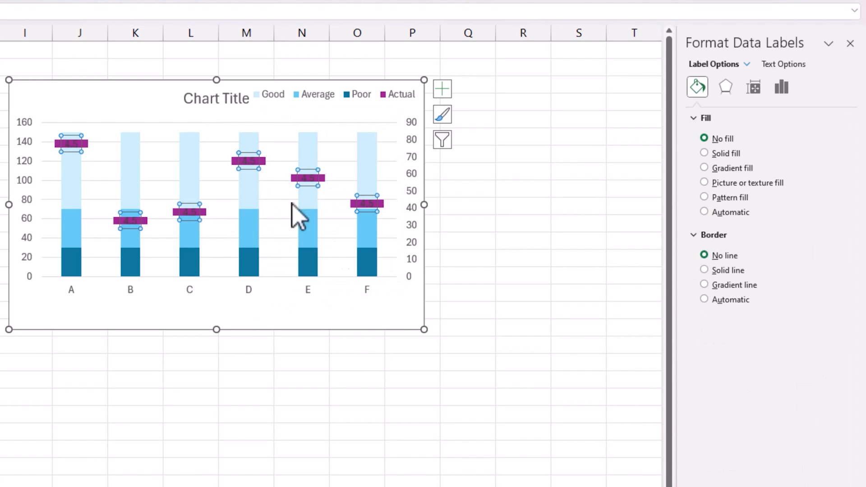
{"action": "left_click", "coordinate": [781, 92]}
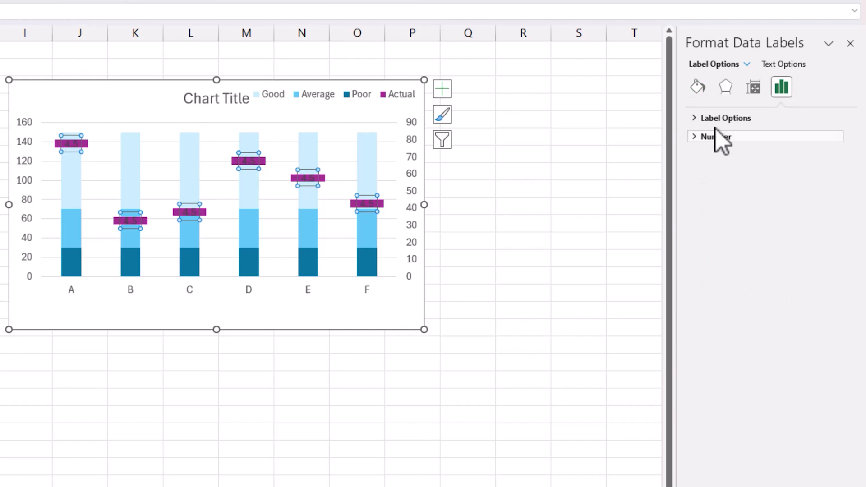
{"action": "left_click", "coordinate": [722, 118]}
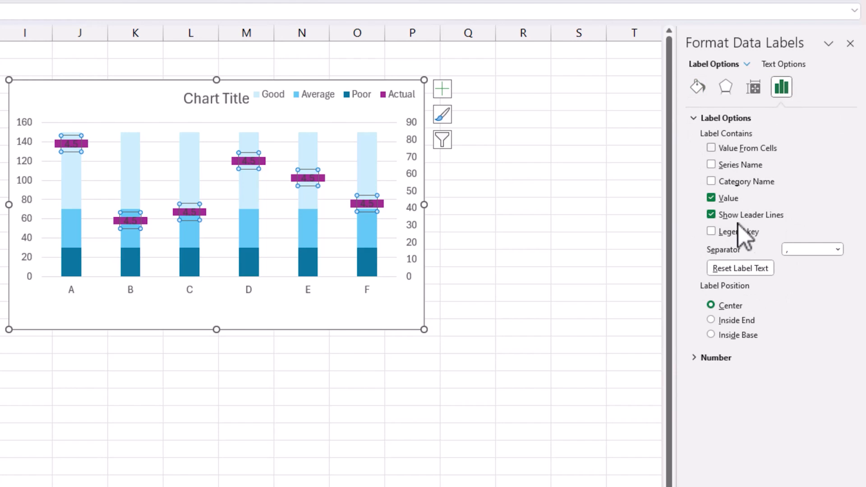
{"action": "left_click", "coordinate": [750, 333]}
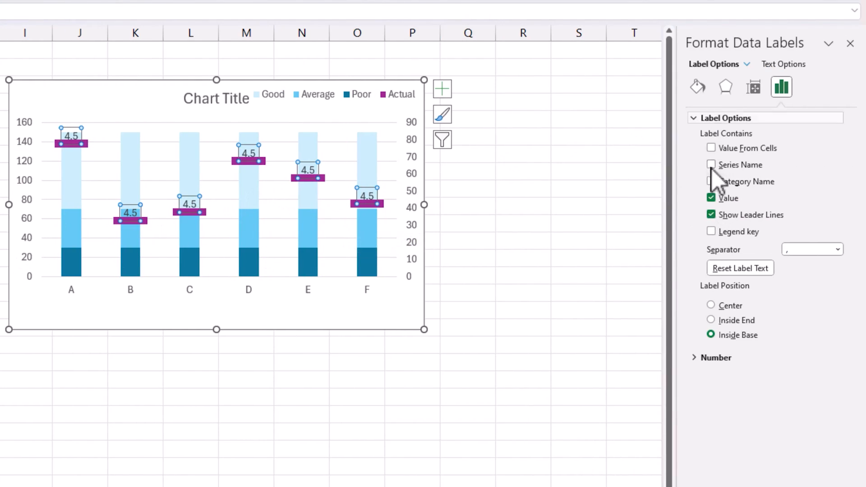
Step: Replace the slider labels' Value content with values from cells, using the Actual range F5:F10
{"action": "left_click", "coordinate": [712, 197]}
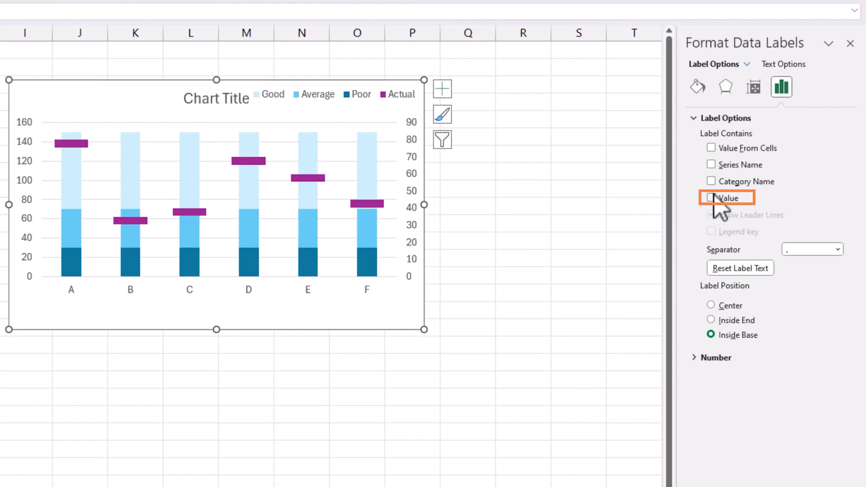
{"action": "left_click", "coordinate": [711, 148]}
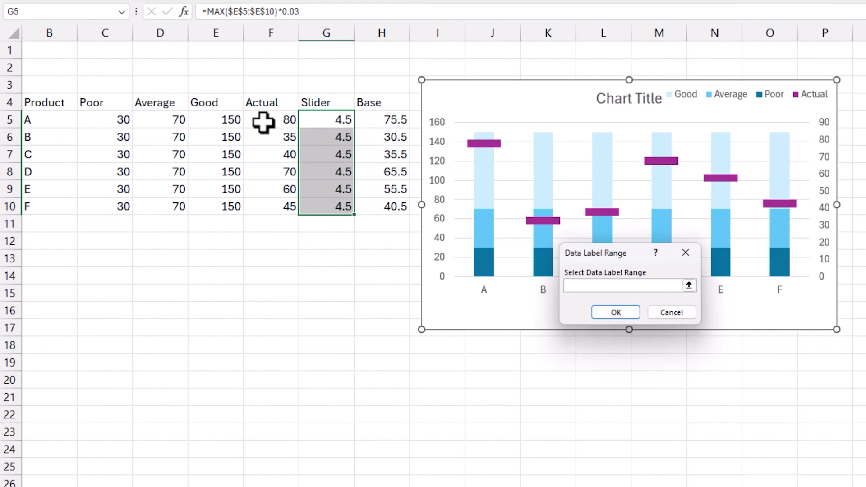
{"action": "left_click_drag", "start_coordinate": [262, 119], "coordinate": [277, 201]}
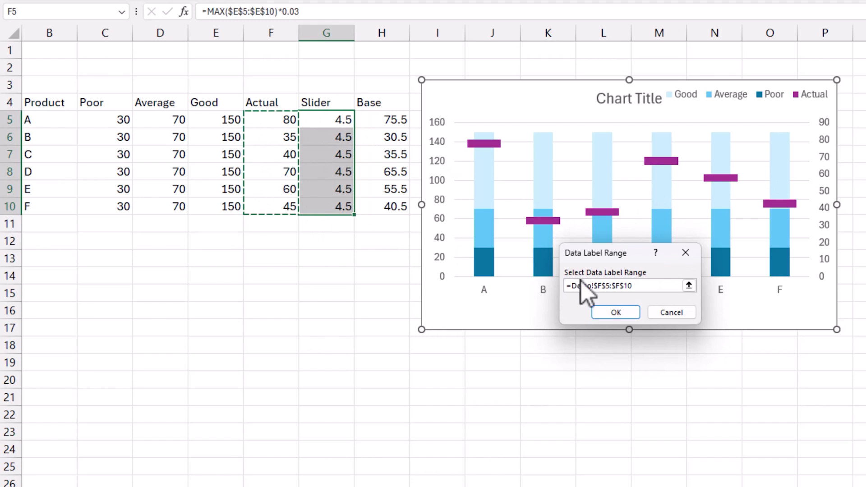
{"action": "left_click", "coordinate": [612, 311]}
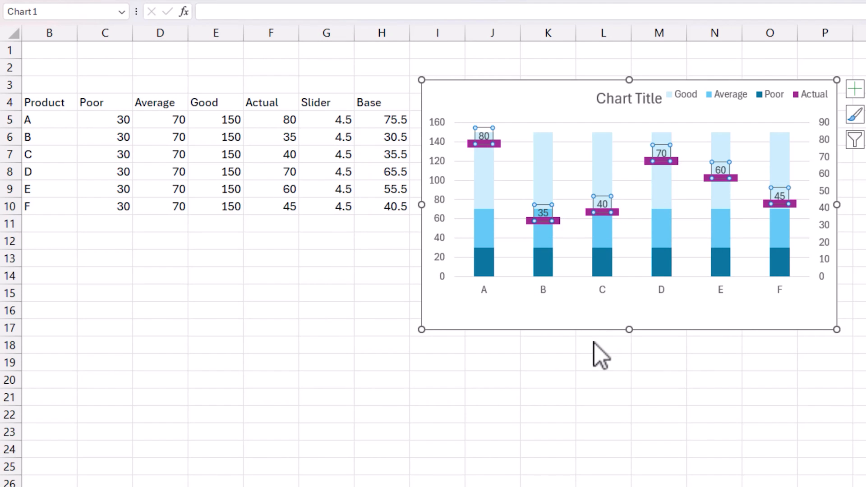
{"action": "left_click", "coordinate": [636, 403]}
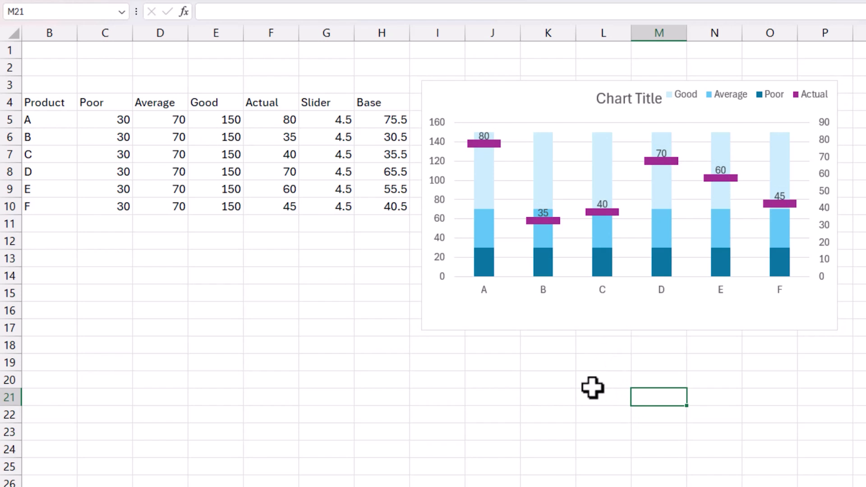
Step: Change the Slider formula in G5:G10 to =MAX($E$5:$E$10)*0.02
{"action": "left_click_drag", "start_coordinate": [334, 120], "coordinate": [334, 208]}
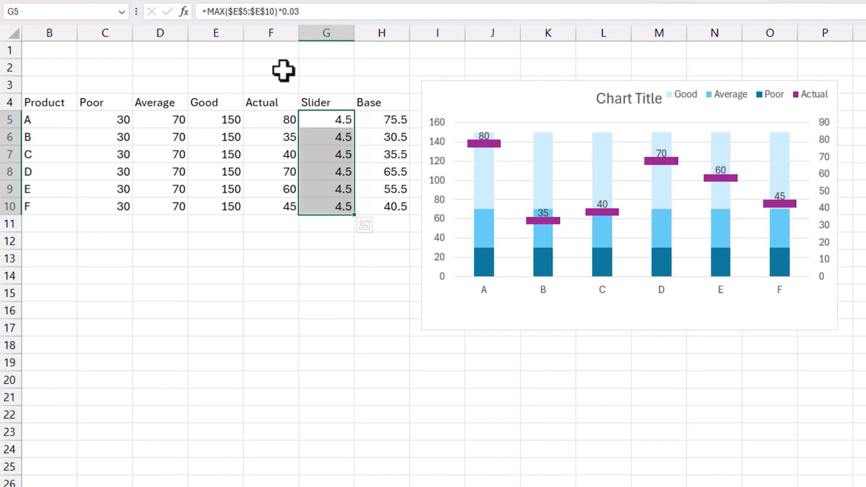
{"action": "left_click", "coordinate": [299, 14]}
{"action": "type", "text": "2"}
{"action": "key", "text": "ctrl+Return"}
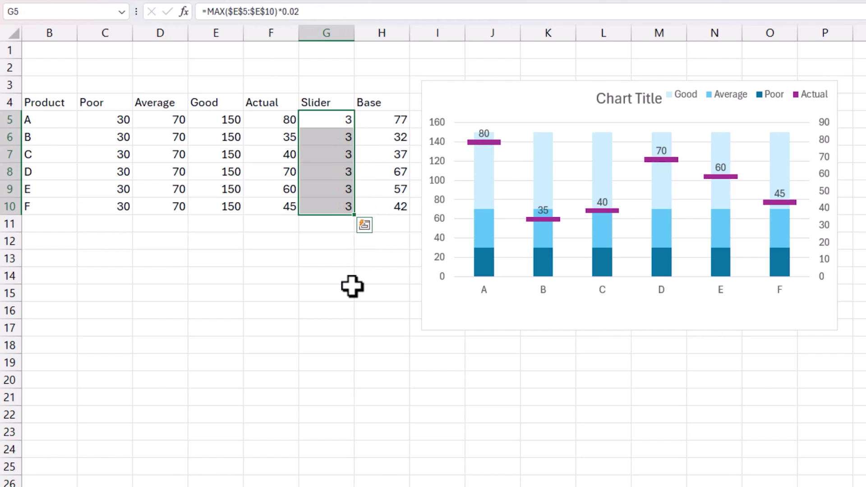
{"action": "left_click", "coordinate": [326, 275]}
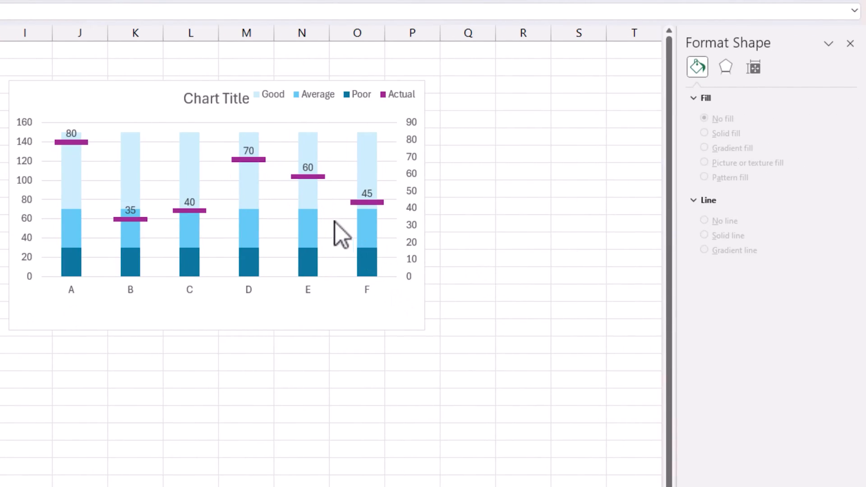
Step: Set the chart's major gridlines to No line
{"action": "right_click", "coordinate": [213, 145]}
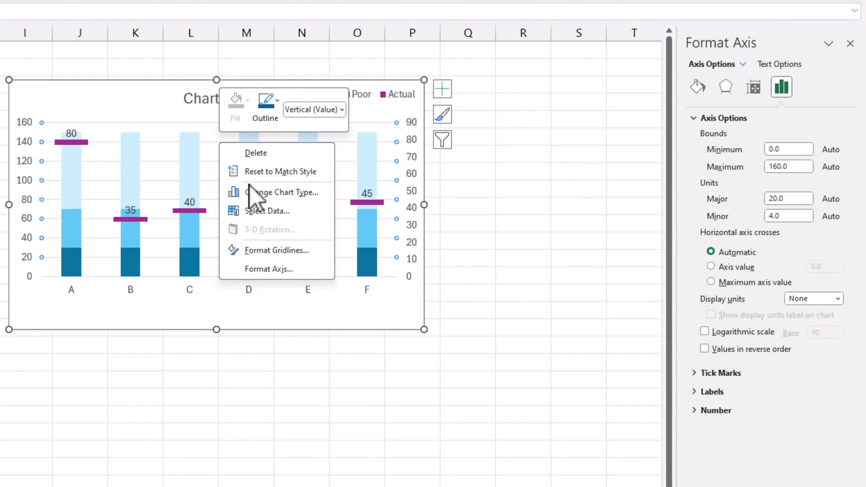
{"action": "left_click", "coordinate": [273, 247]}
{"action": "left_click", "coordinate": [721, 139]}
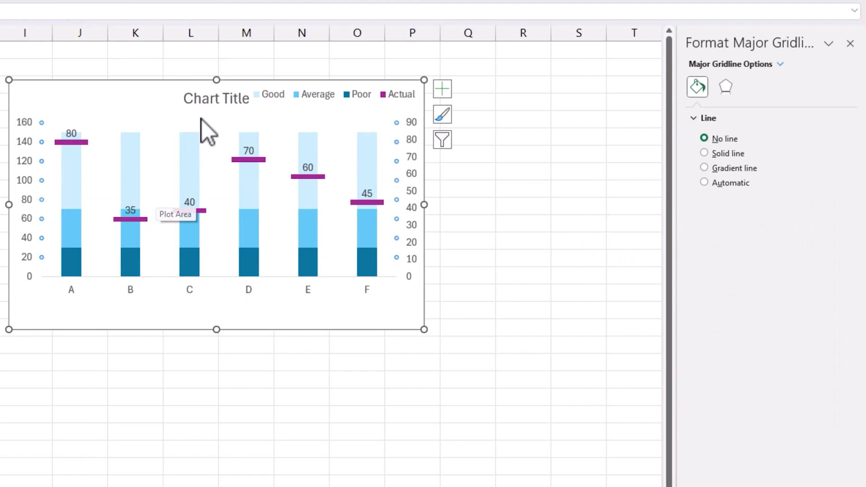
Step: Replace the chart title text with "Performance Measurement by Product"
{"action": "left_click", "coordinate": [207, 101]}
{"action": "left_click_drag", "start_coordinate": [207, 111], "coordinate": [251, 108]}
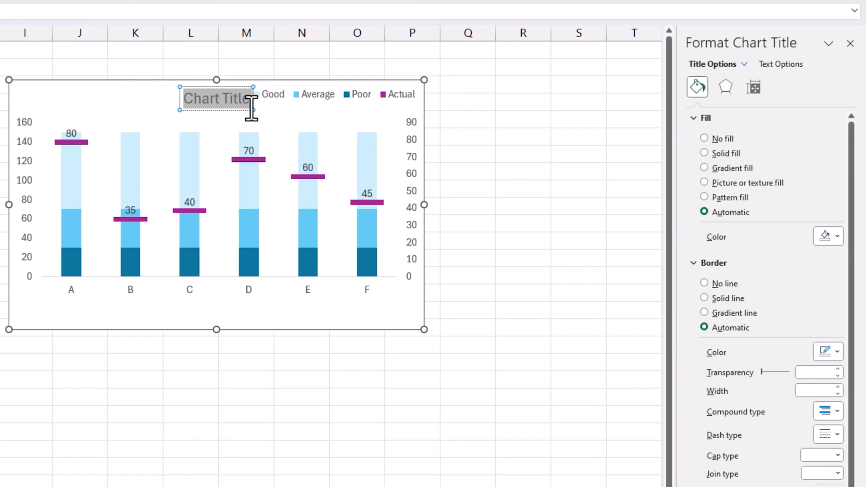
{"action": "type", "text": "perorman"}
{"action": "key", "text": "BackSpace"}
{"action": "key", "text": "BackSpace"}
{"action": "key", "text": "BackSpace"}
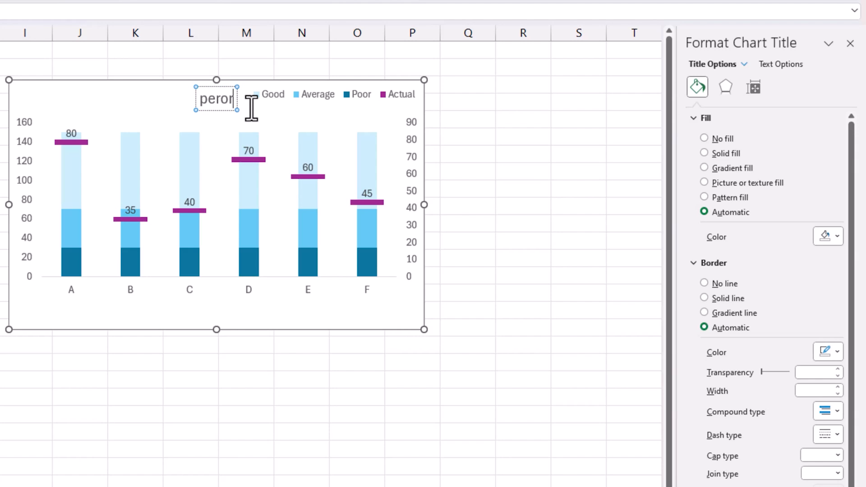
{"action": "key", "text": "BackSpace"}
{"action": "key", "text": "BackSpace"}
{"action": "key", "text": "BackSpace"}
{"action": "key", "text": "BackSpace"}
{"action": "key", "text": "BackSpace"}
{"action": "type", "text": "Performan"}
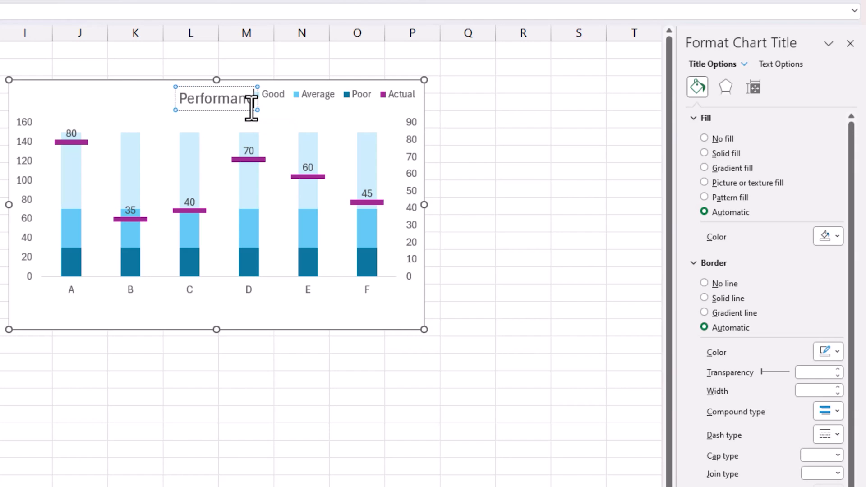
{"action": "type", "text": "ce Measu"}
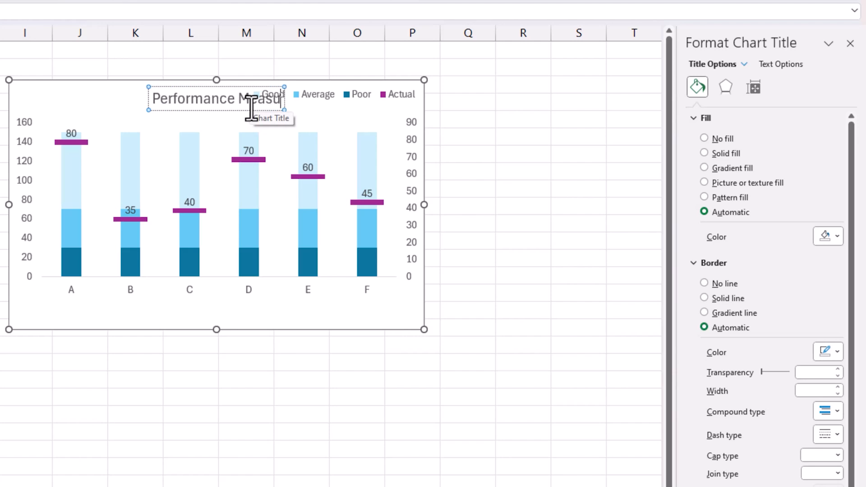
{"action": "type", "text": "rement by Product"}
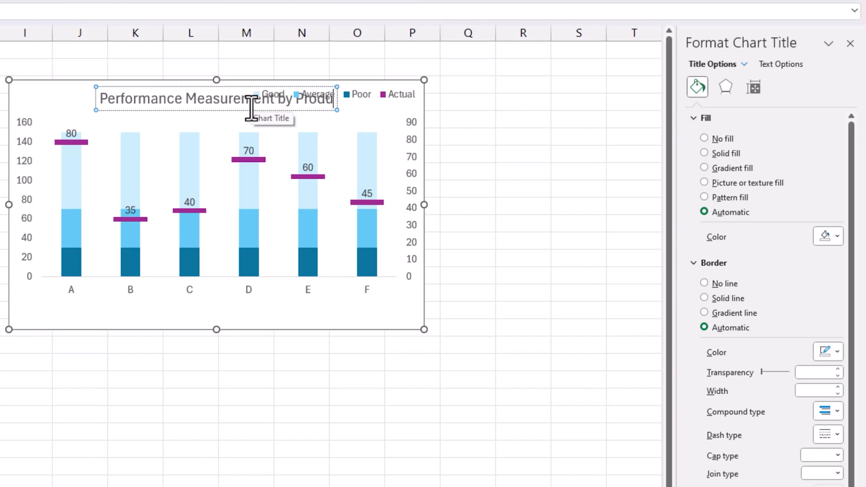
Step: Give the chart title a dark gray fill with white text and move it to the chart's upper left corner
{"action": "key", "text": "ctrl+a"}
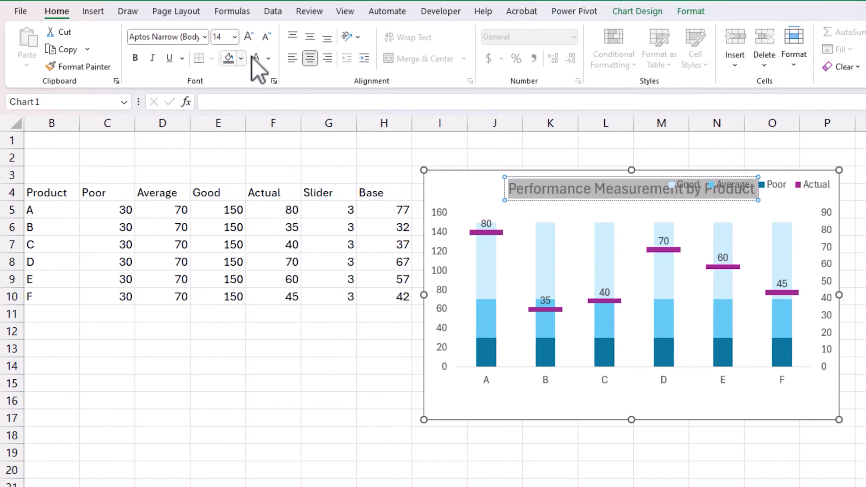
{"action": "left_click", "coordinate": [229, 58]}
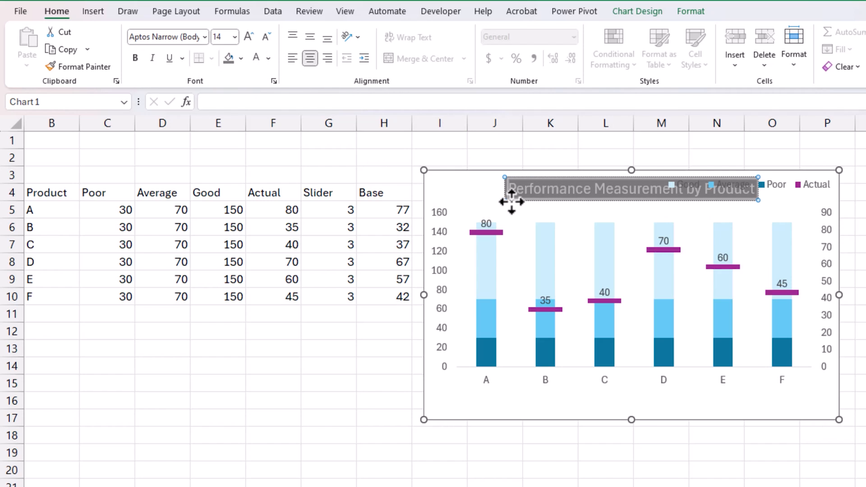
{"action": "left_click_drag", "start_coordinate": [506, 195], "coordinate": [442, 194]}
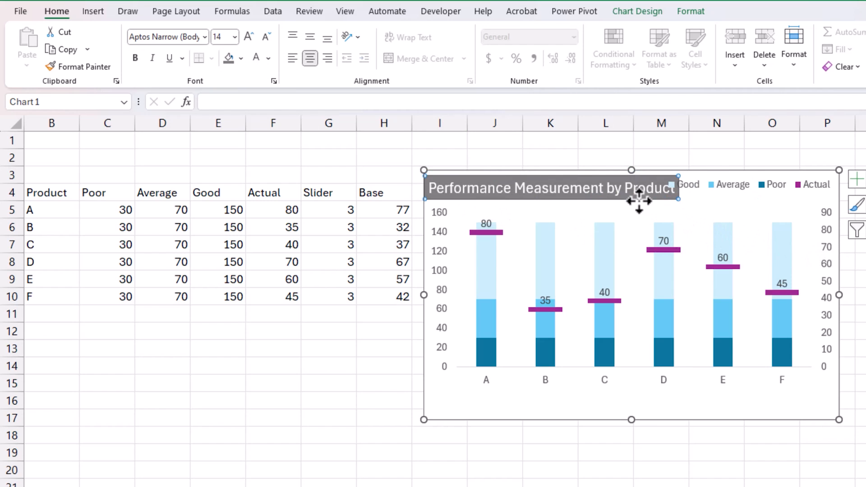
Step: Reduce the chart title's font size to 12 and move it back against the chart's left edge
{"action": "left_click_drag", "start_coordinate": [638, 199], "coordinate": [448, 182]}
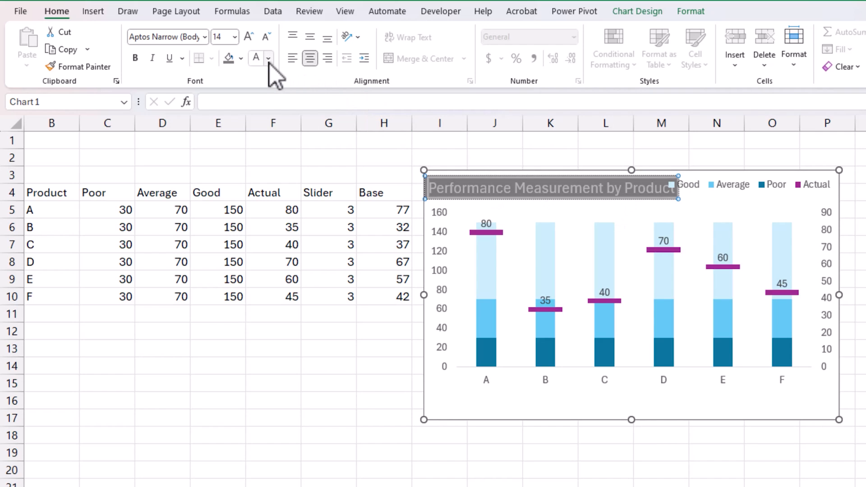
{"action": "left_click", "coordinate": [266, 37]}
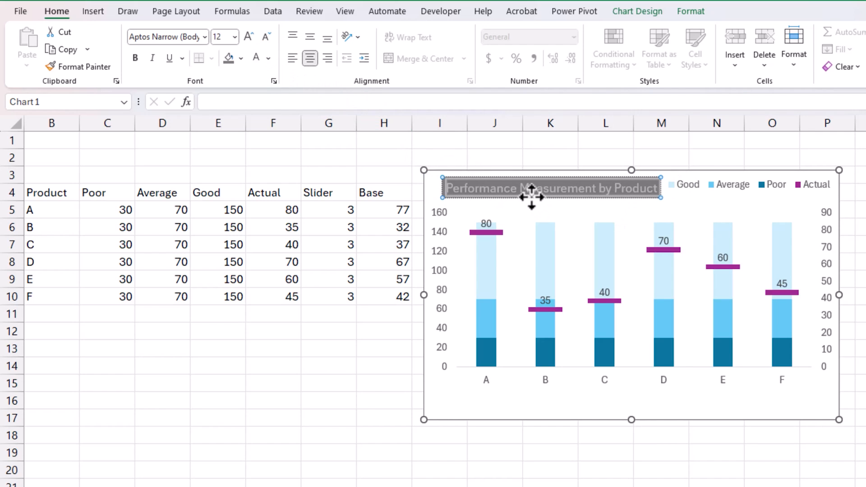
{"action": "left_click_drag", "start_coordinate": [531, 196], "coordinate": [503, 198]}
{"action": "left_click", "coordinate": [865, 400]}
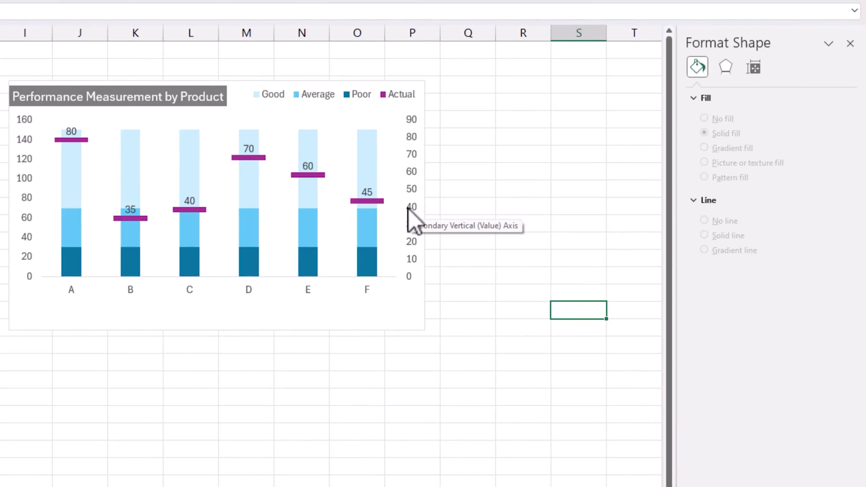
Step: Delete the chart's secondary vertical axis and stretch the plot area downward into the empty space below it
{"action": "left_click", "coordinate": [412, 144]}
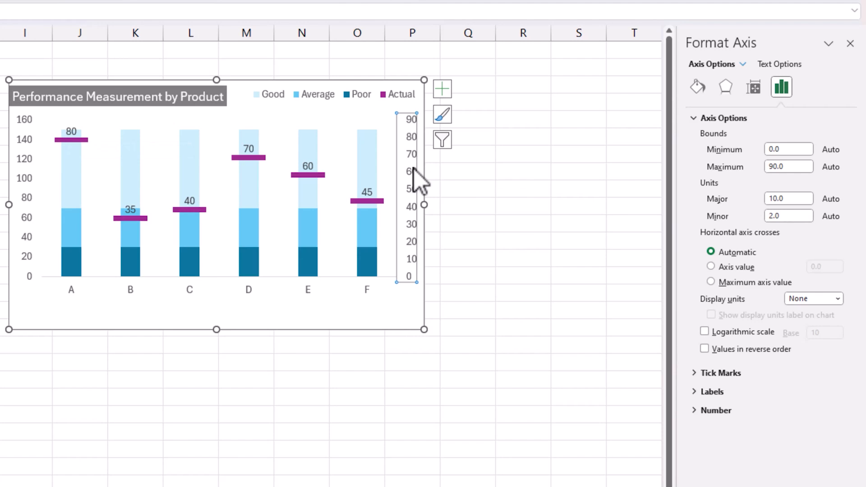
{"action": "key", "text": "Delete"}
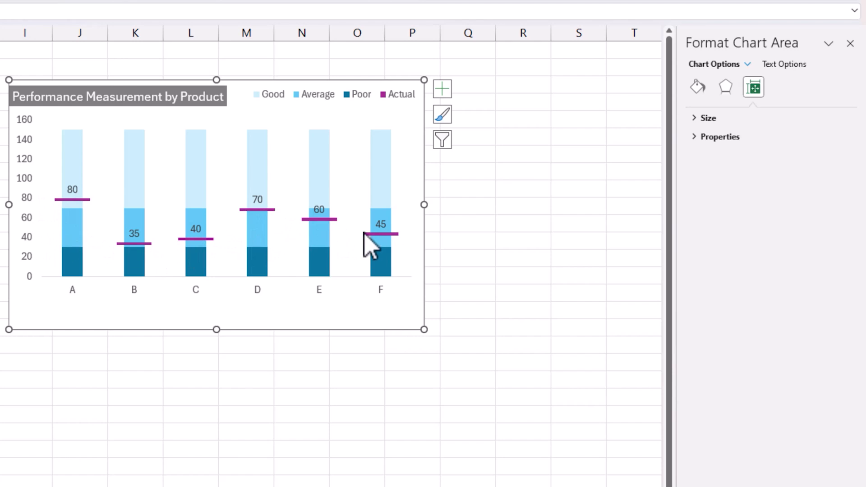
{"action": "left_click", "coordinate": [227, 267]}
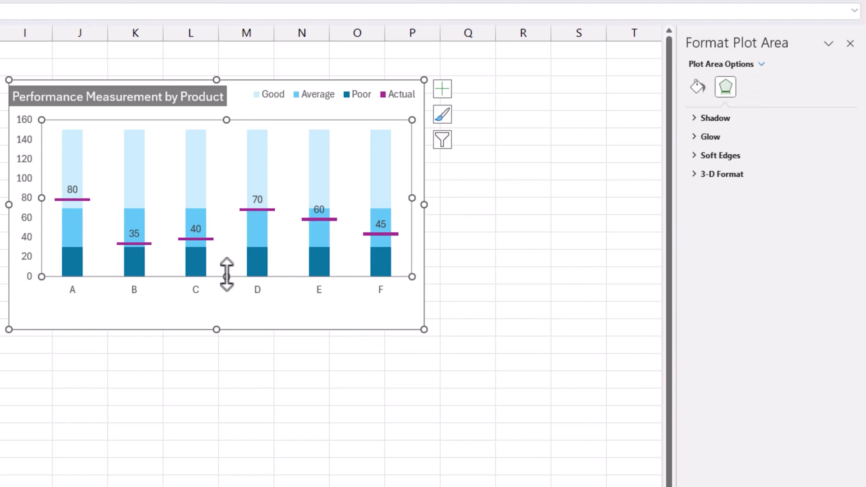
{"action": "left_click_drag", "start_coordinate": [226, 276], "coordinate": [226, 298]}
{"action": "left_click", "coordinate": [457, 280]}
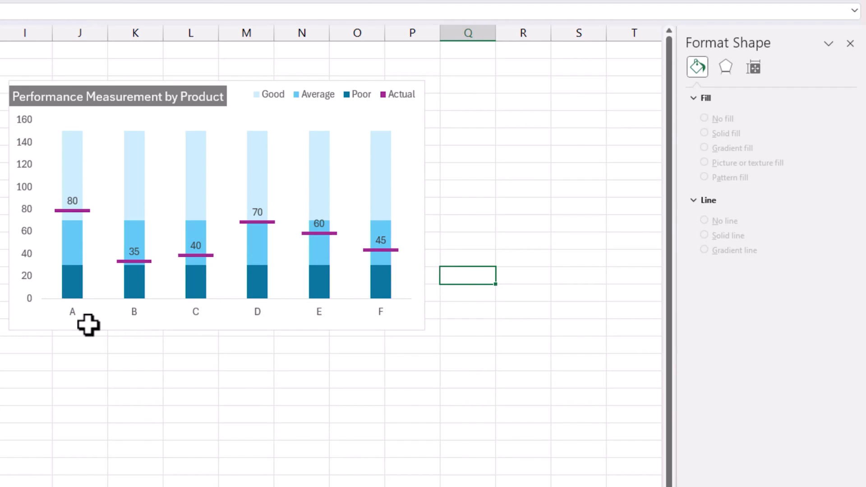
Step: Give the chart area a solid border line in gray
{"action": "left_click", "coordinate": [423, 113]}
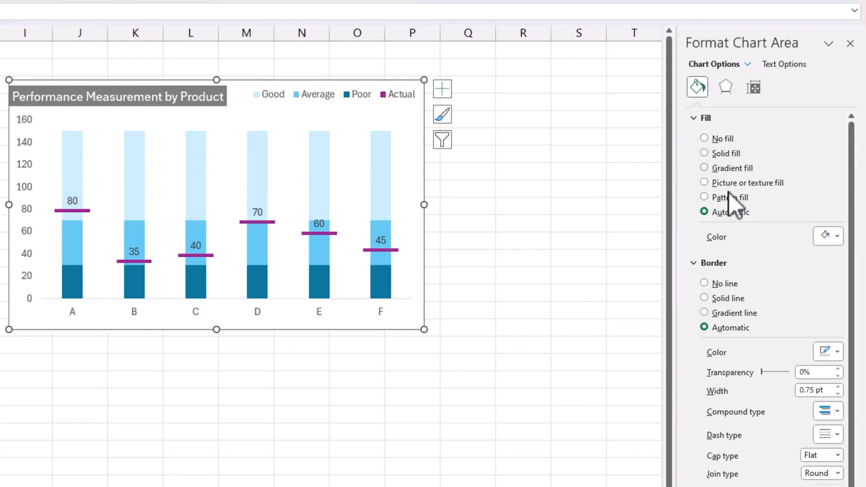
{"action": "left_click", "coordinate": [724, 298]}
{"action": "left_click", "coordinate": [837, 352]}
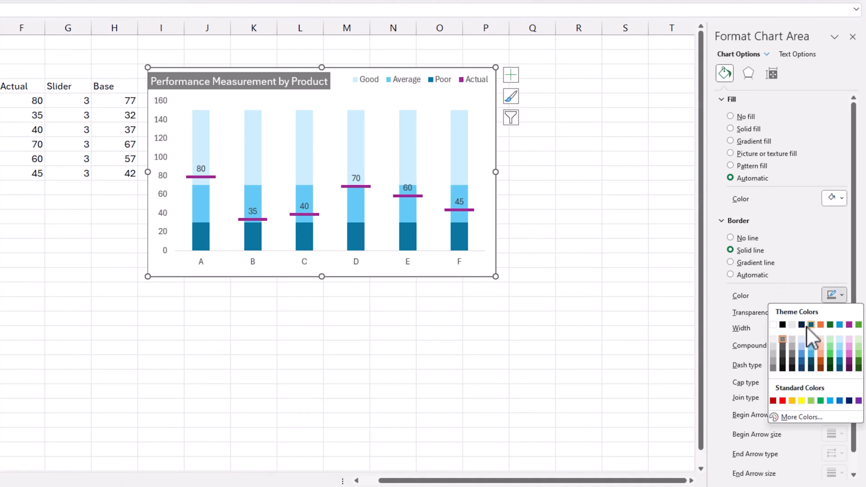
{"action": "left_click", "coordinate": [782, 339]}
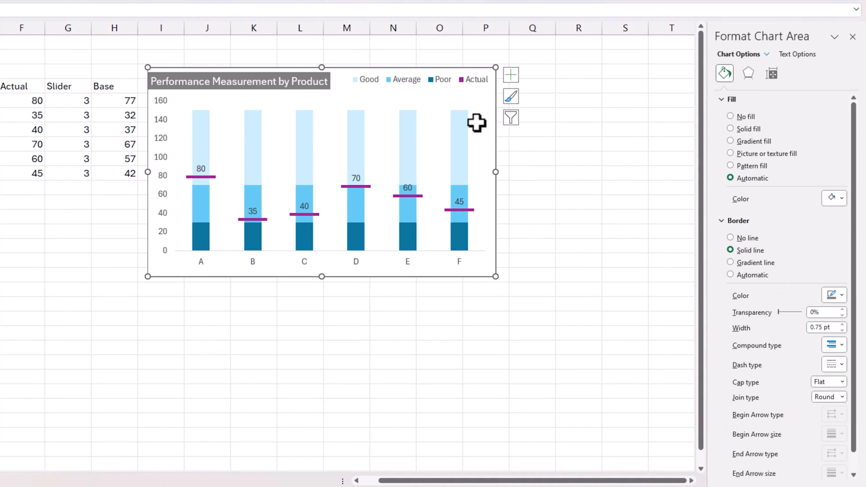
{"action": "left_click", "coordinate": [566, 160]}
Step: Turn on rounded corners for the chart area's border
{"action": "left_click", "coordinate": [496, 149]}
{"action": "scroll", "coordinate": [719, 221], "scroll_direction": "down", "scroll_amount": 1}
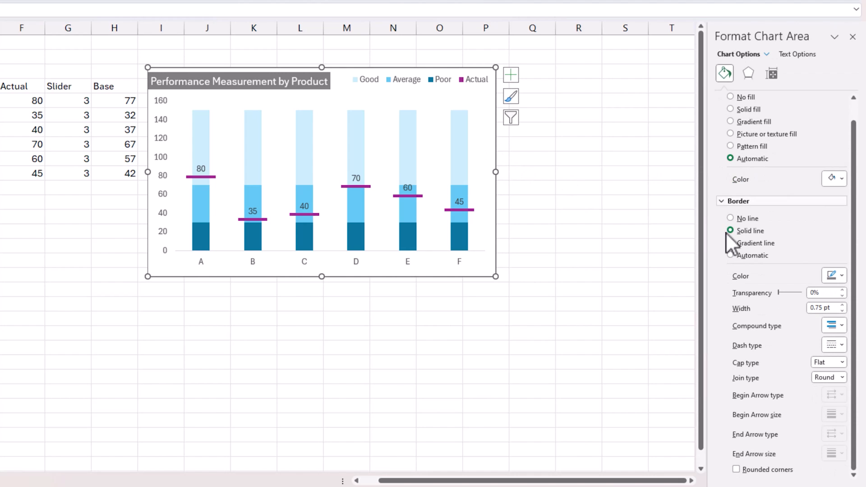
{"action": "left_click", "coordinate": [735, 469]}
{"action": "left_click", "coordinate": [392, 333]}
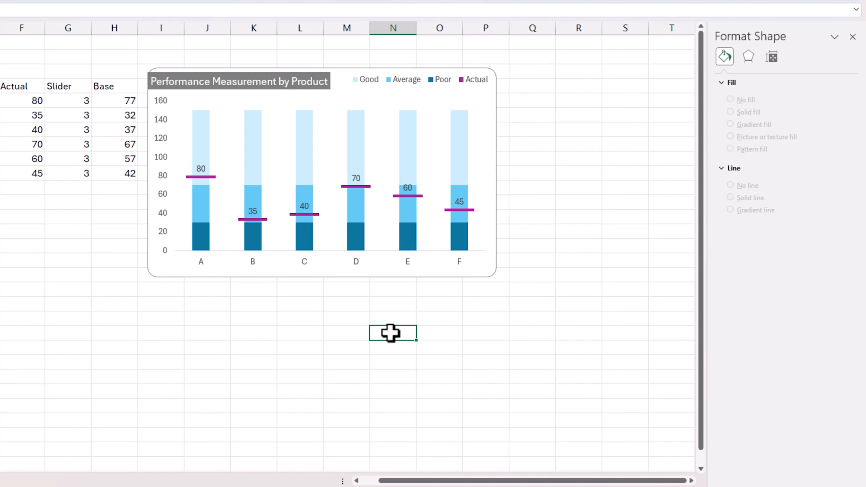